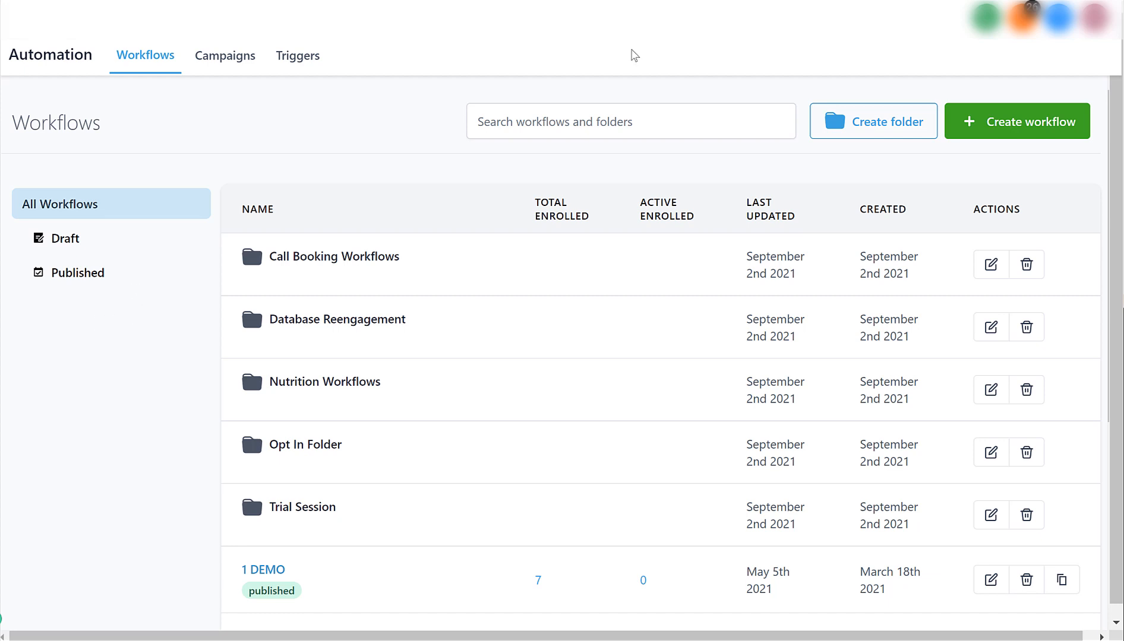
# Create a new workflow using the Start from scratch template.
pyautogui.click(1041, 127)
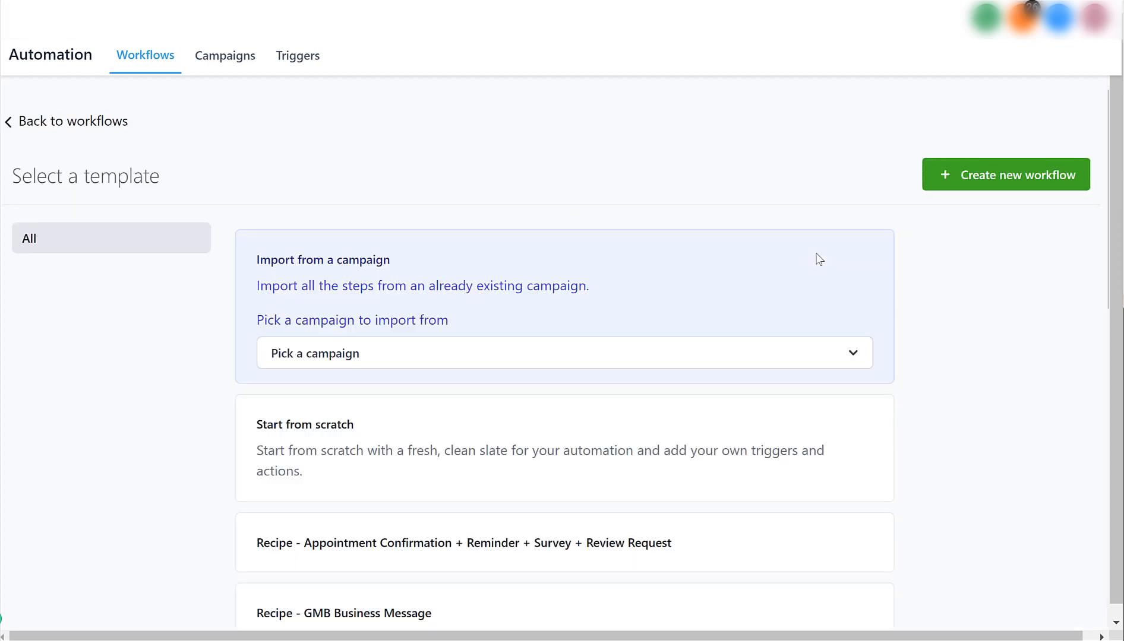
pyautogui.click(428, 437)
pyautogui.click(948, 174)
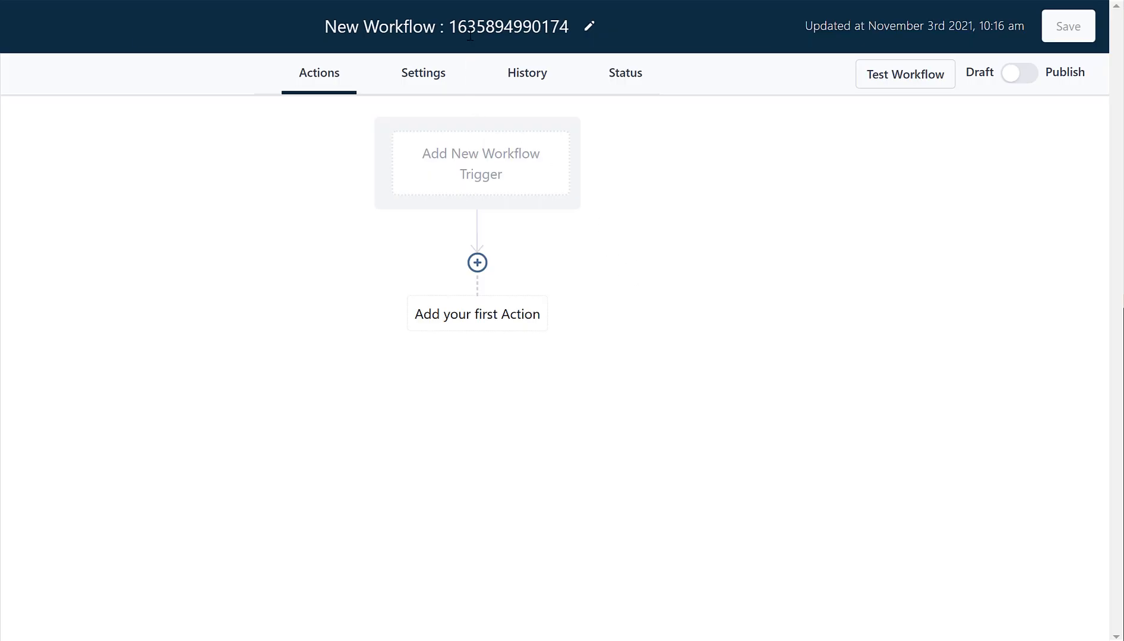
# Rename the new workflow as App Booked.
pyautogui.doubleClick(471, 25)
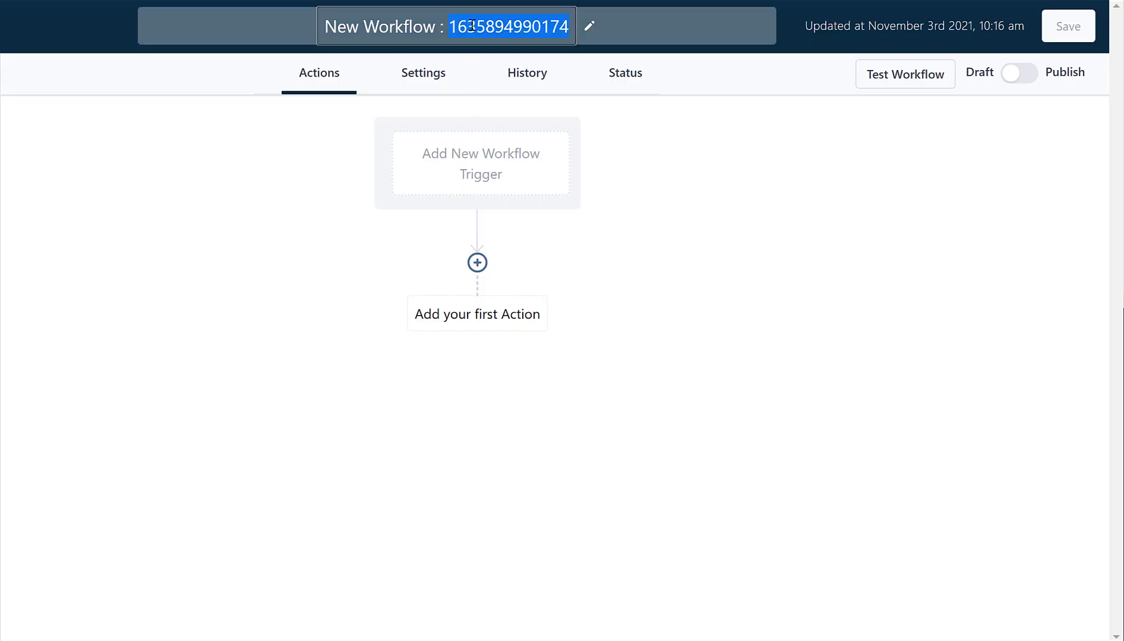
pyautogui.press('BackSpace')
pyautogui.write('App ')
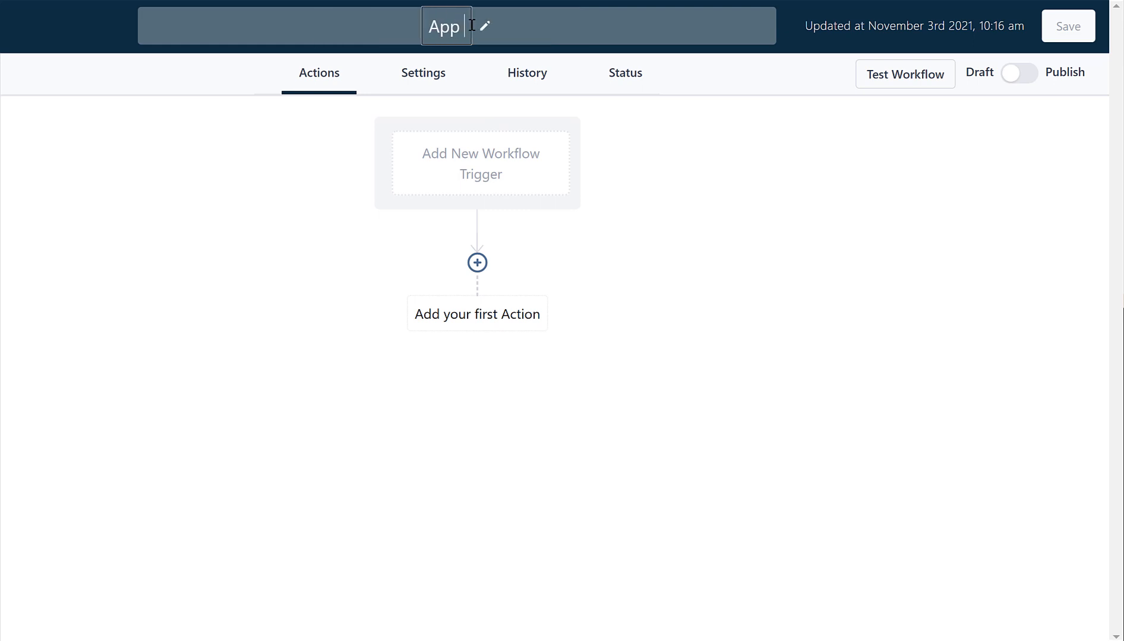
pyautogui.write('Booked')
pyautogui.click(646, 245)
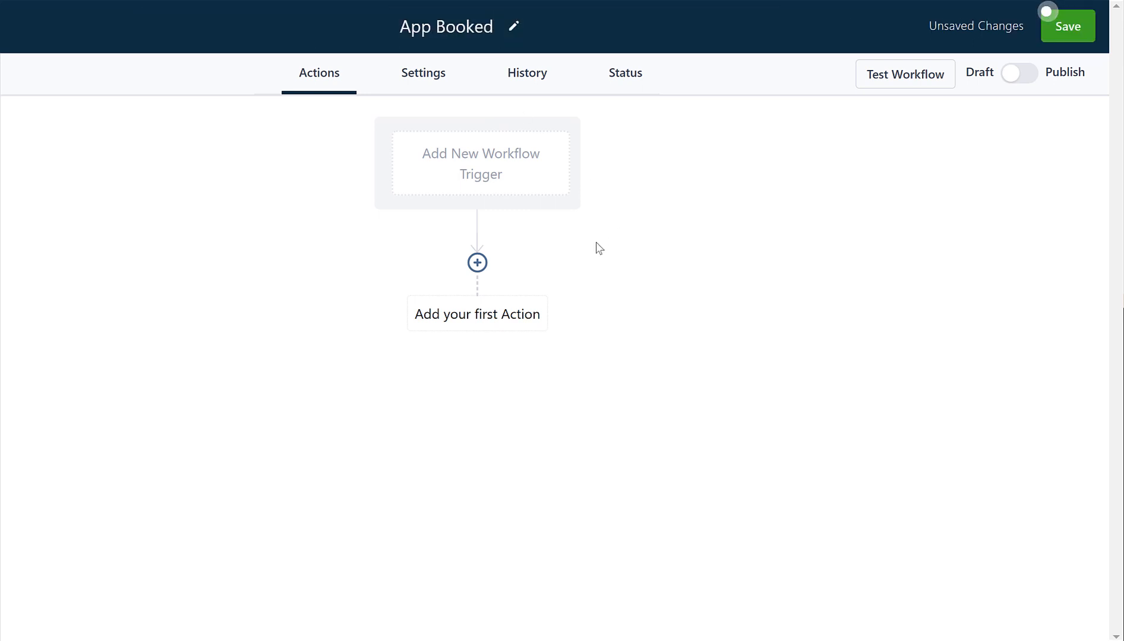
# Add a new workflow trigger and choose Appointment as the trigger.
pyautogui.click(502, 187)
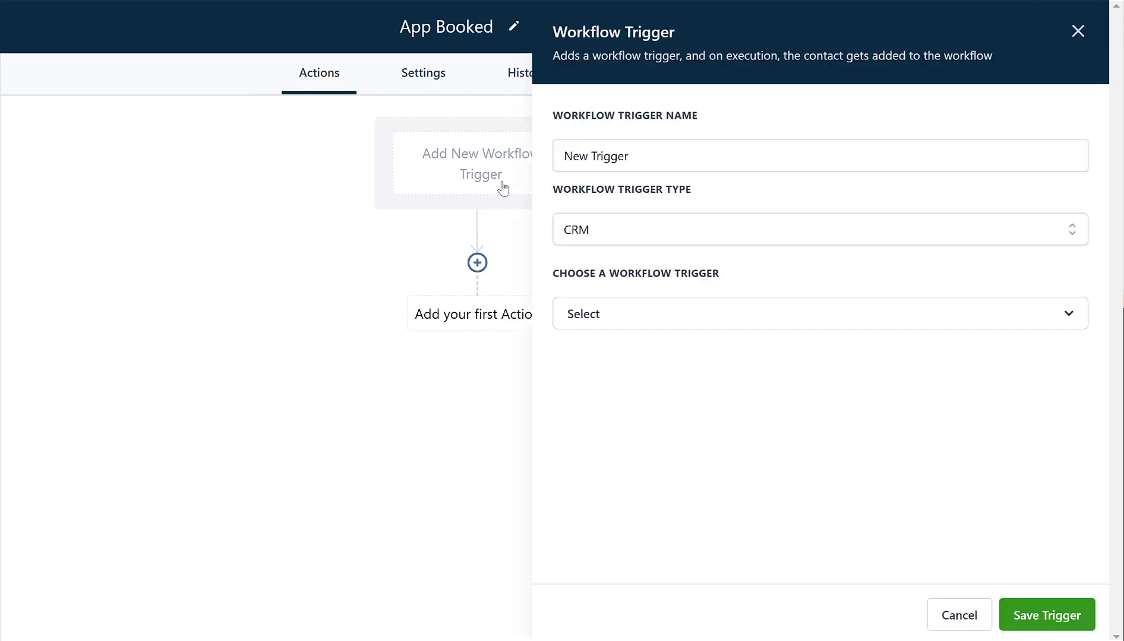
pyautogui.click(628, 320)
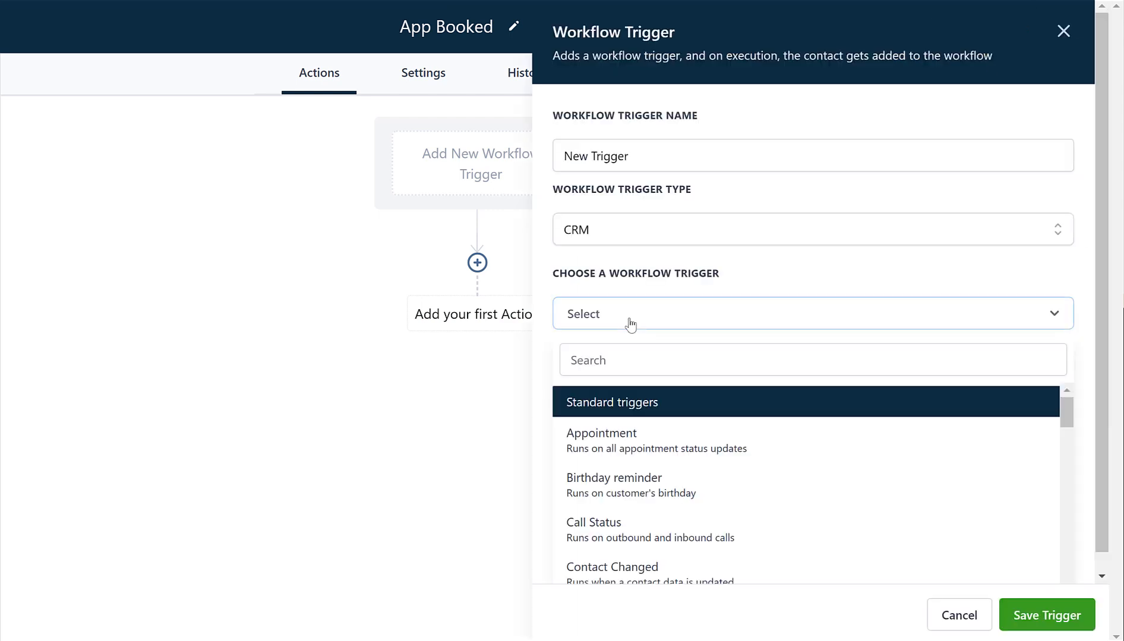
pyautogui.click(635, 365)
pyautogui.write('app')
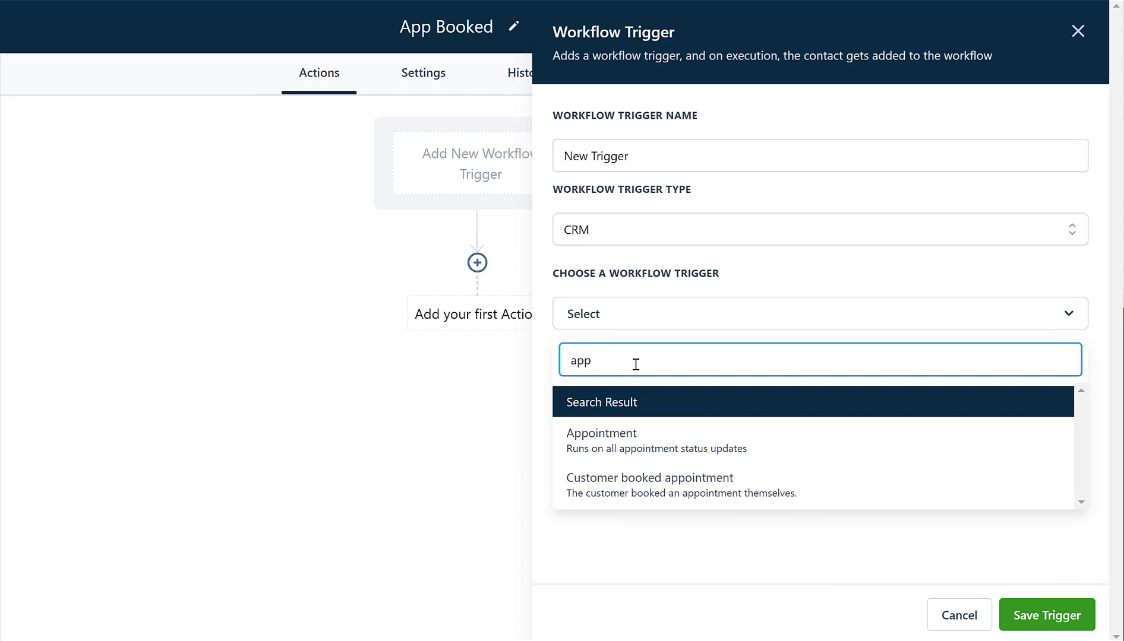
pyautogui.click(582, 439)
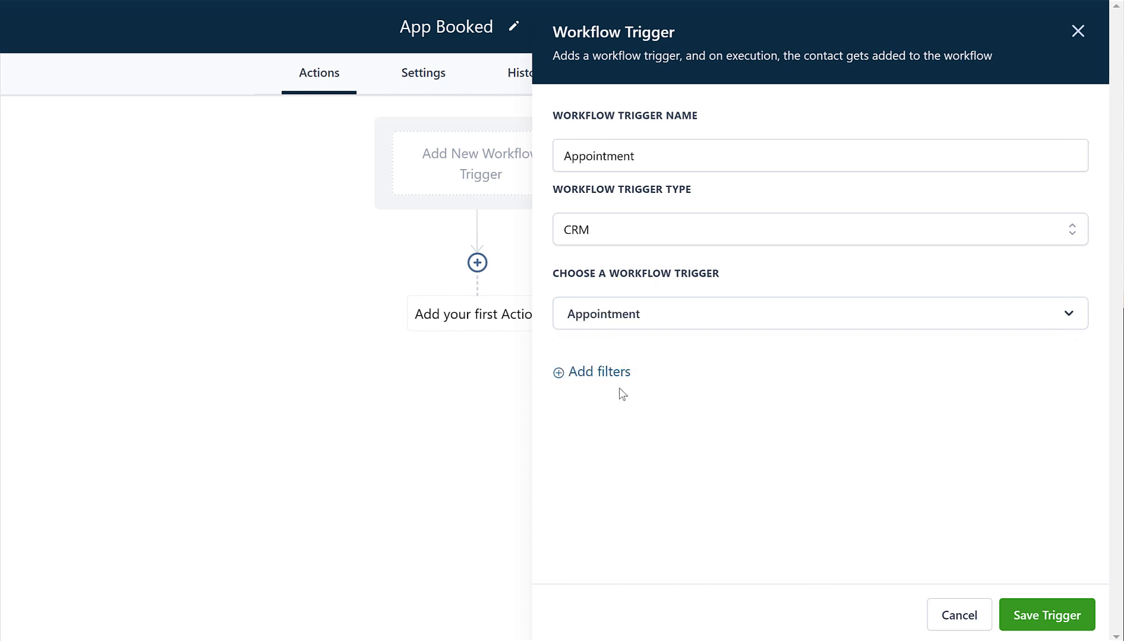
pyautogui.click(598, 383)
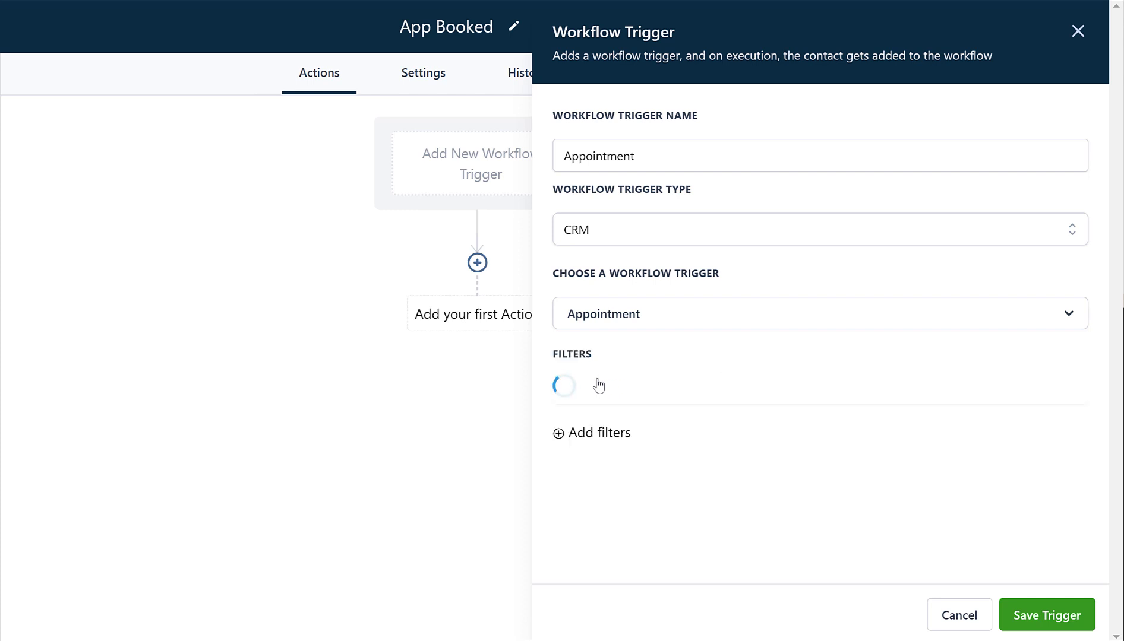
pyautogui.click(784, 391)
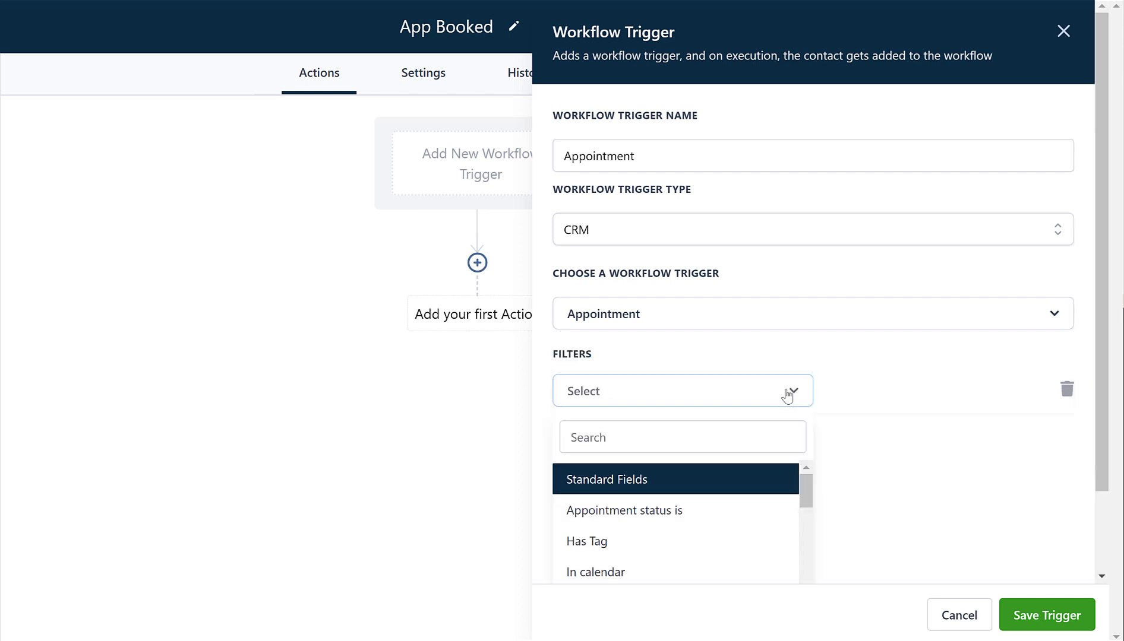
pyautogui.scroll(-2, 909, 437)
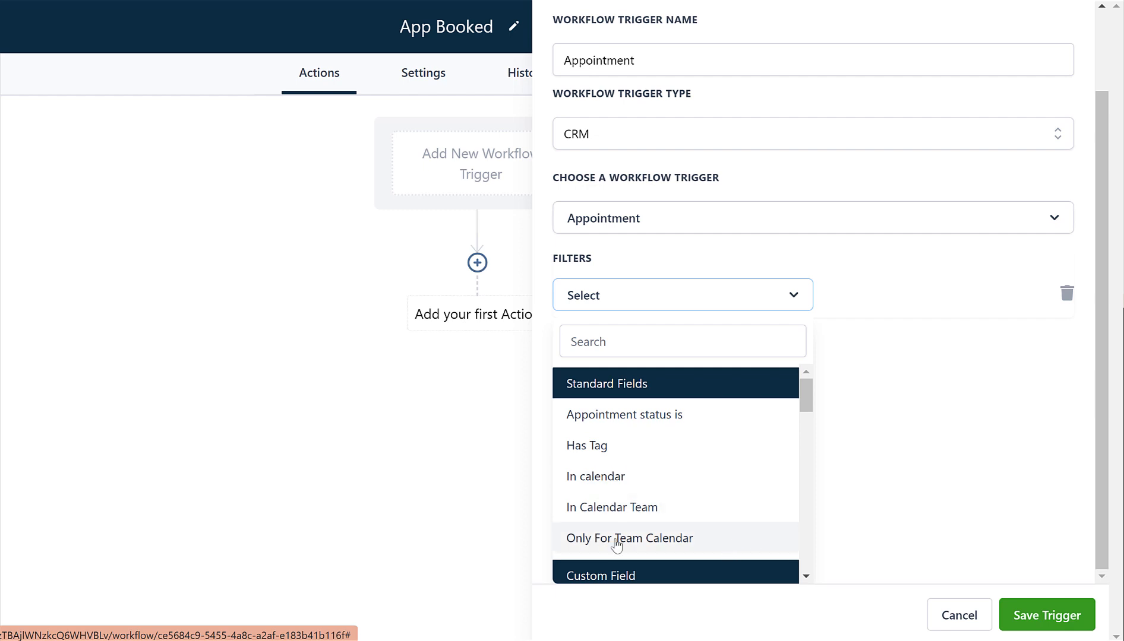
pyautogui.click(597, 484)
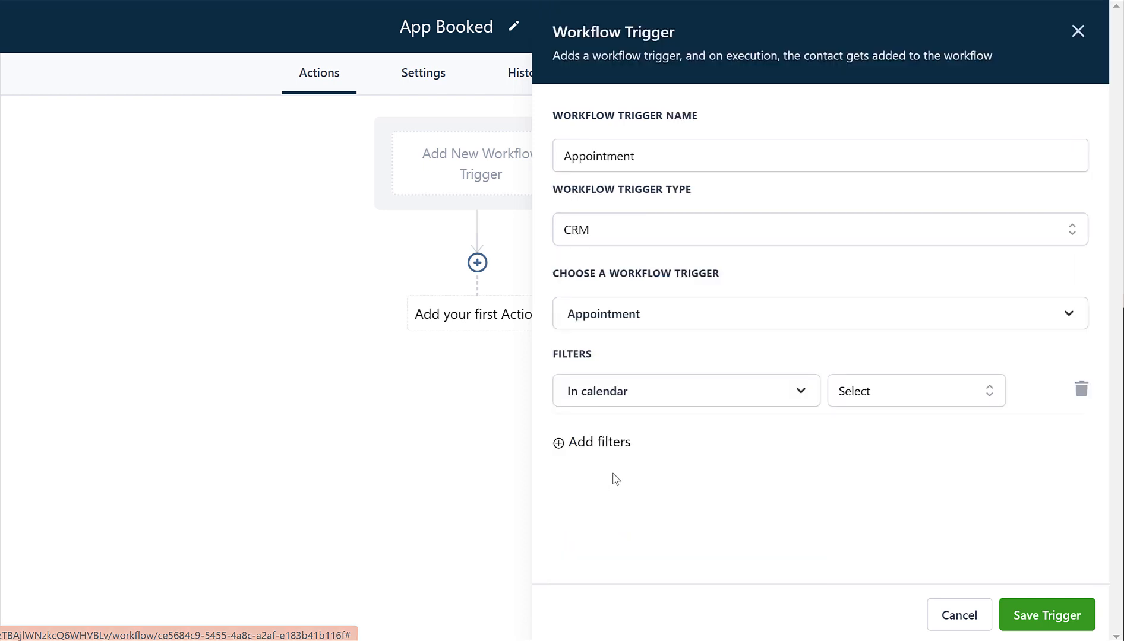
pyautogui.click(890, 395)
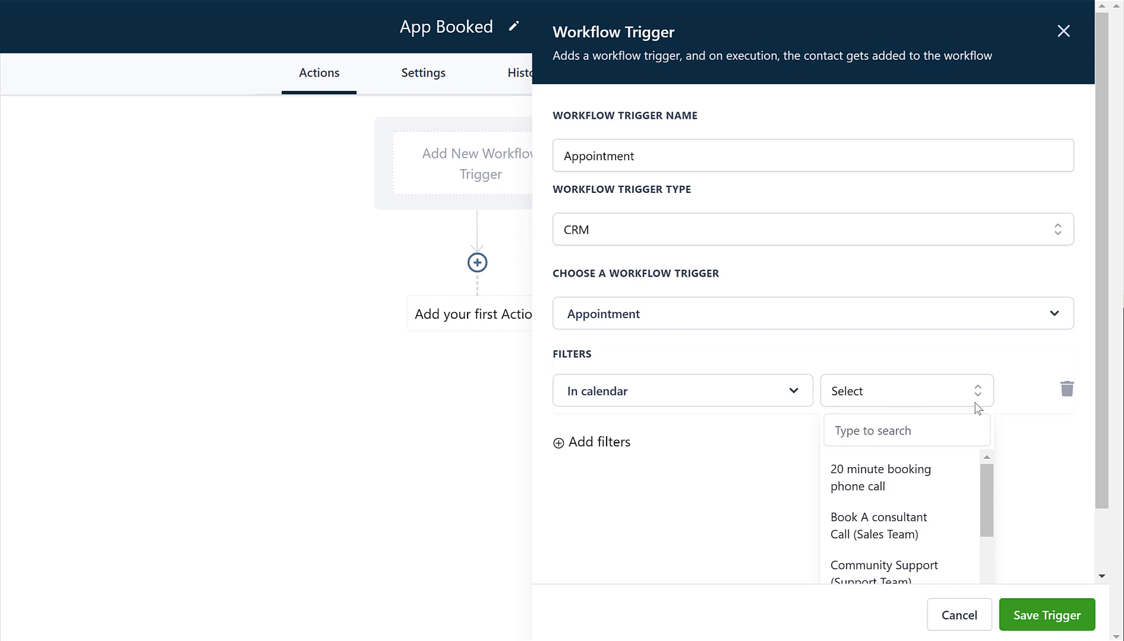
pyautogui.click(716, 392)
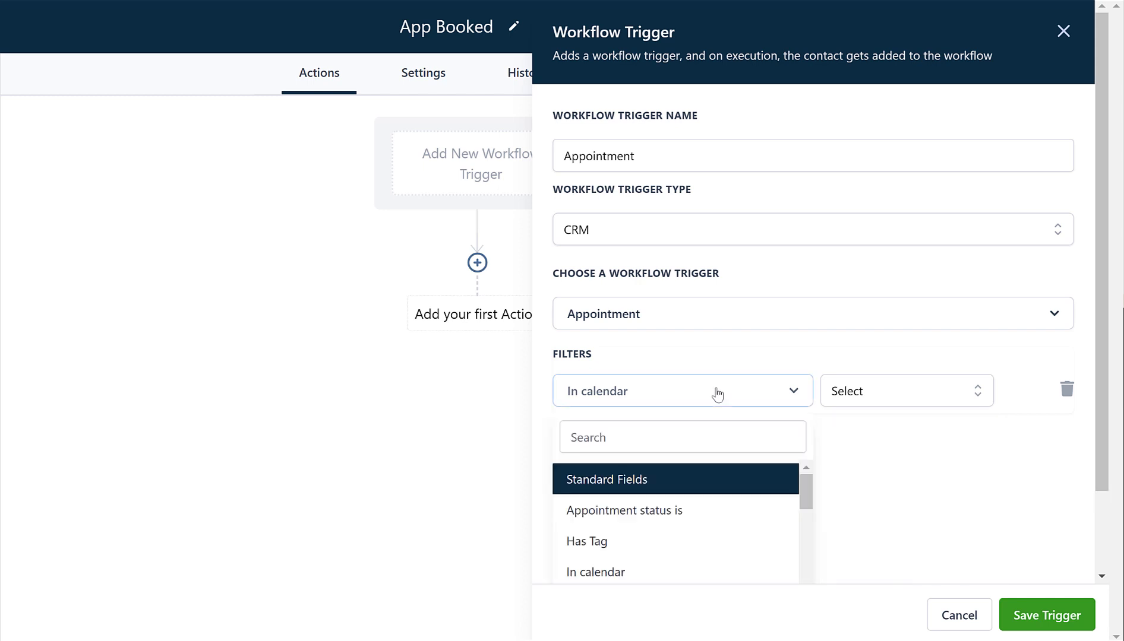
pyautogui.scroll(-2, 666, 519)
pyautogui.scroll(2, 684, 528)
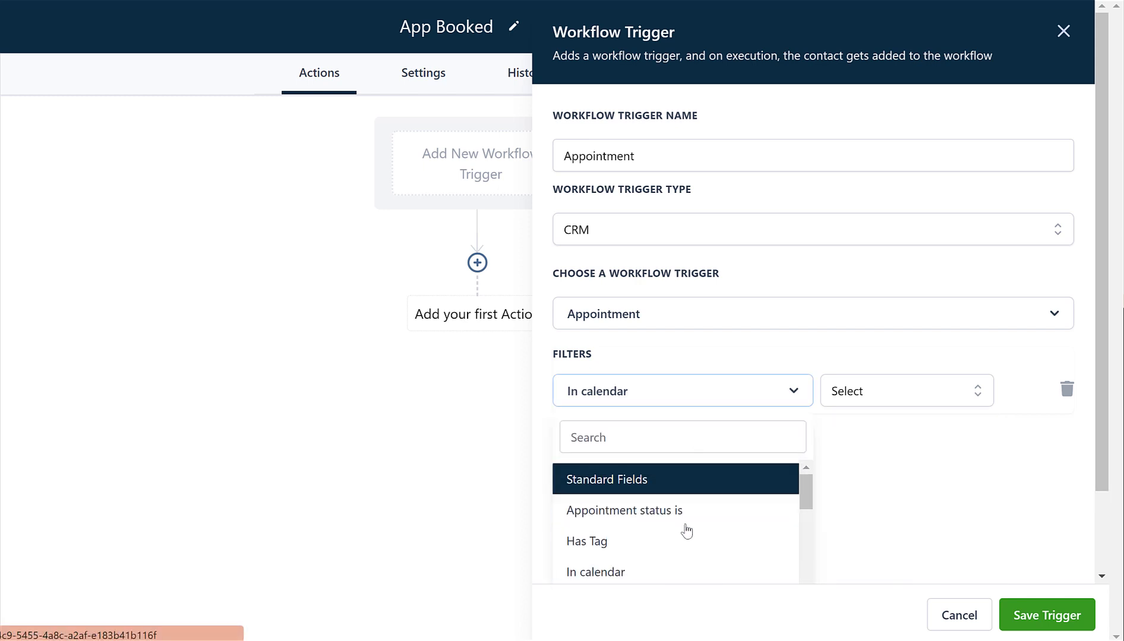
pyautogui.click(682, 526)
pyautogui.click(937, 392)
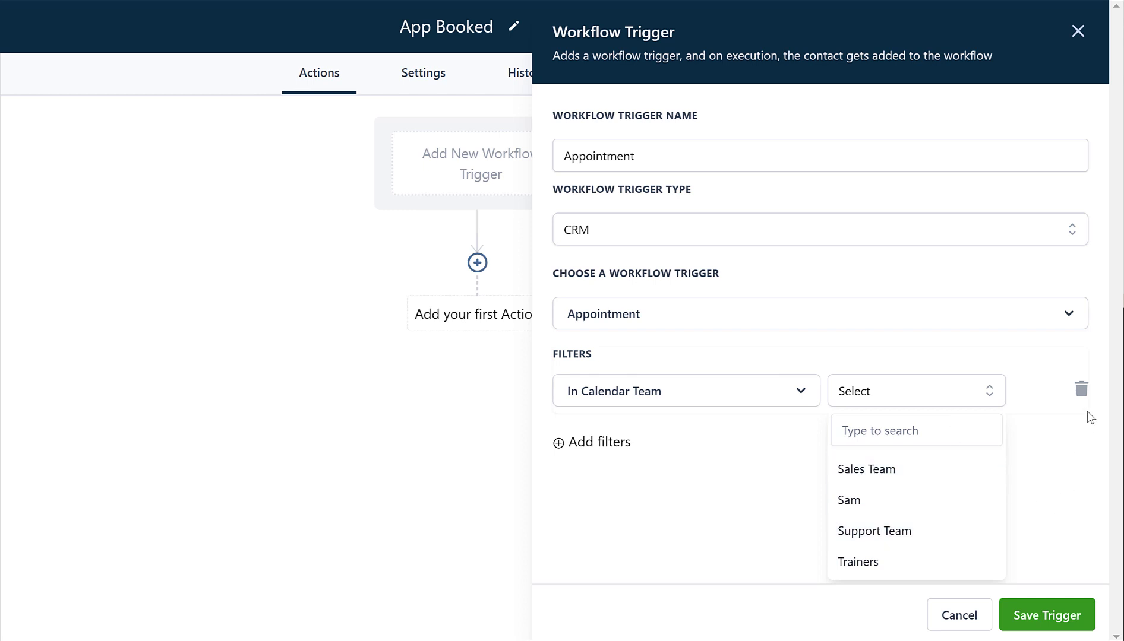
pyautogui.click(1081, 389)
# Add an In calendar filter for 20 minute booking phone call and name the trigger Appointment is confirmed.
pyautogui.click(612, 374)
pyautogui.click(680, 392)
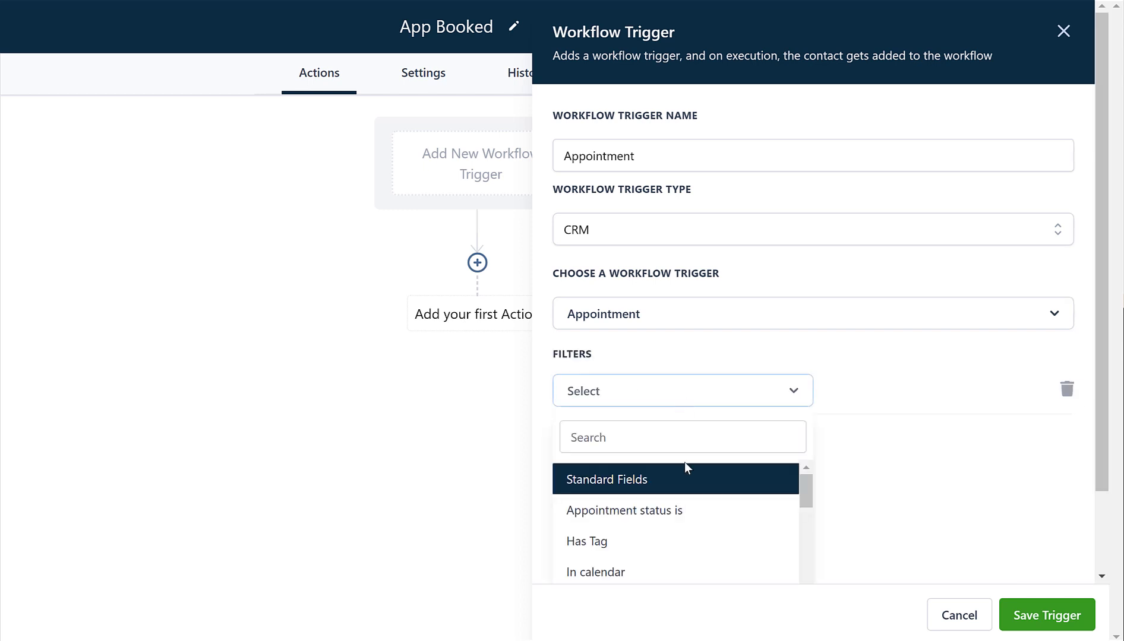
pyautogui.click(630, 573)
pyautogui.click(881, 395)
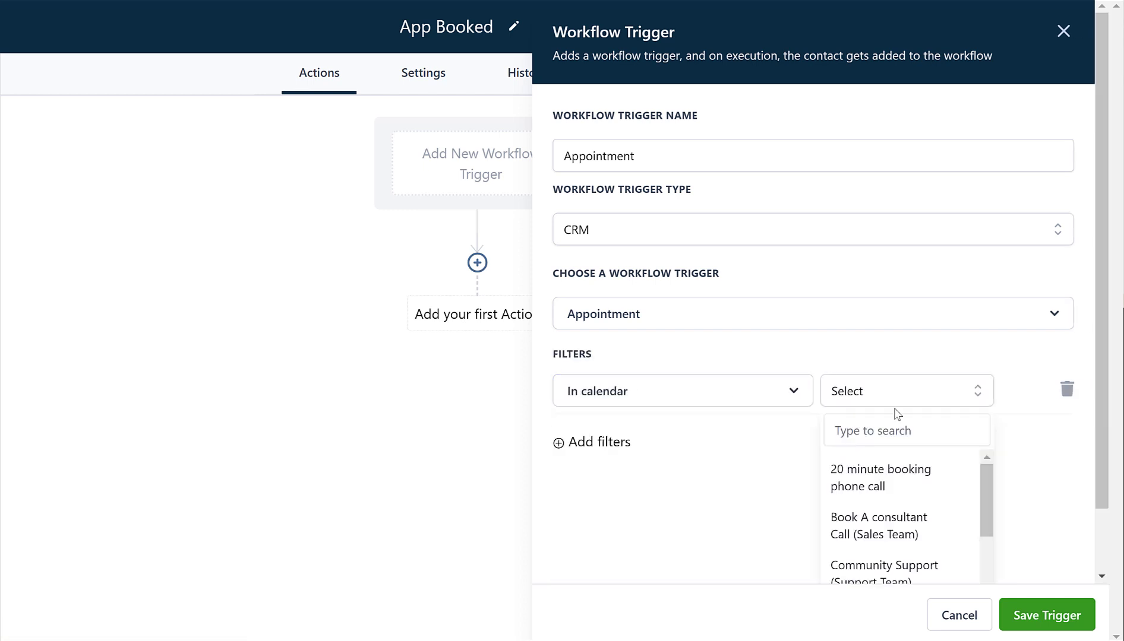
pyautogui.click(953, 477)
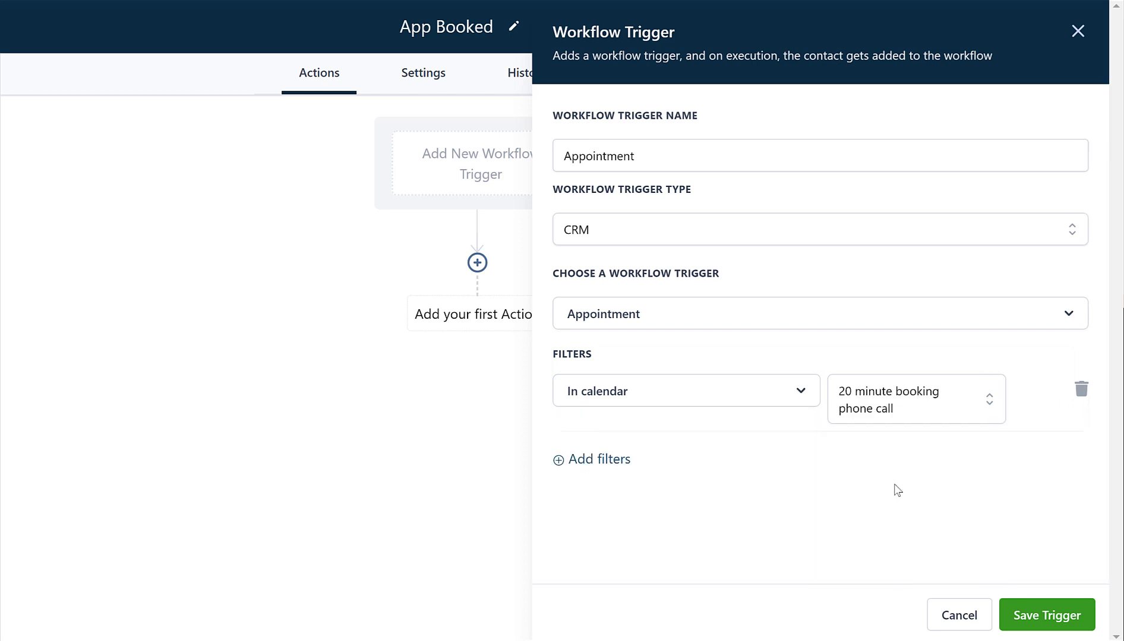
pyautogui.click(656, 154)
pyautogui.write('is confirmed')
# Add a second filter requiring the appointment status to be confirmed, and save the trigger.
pyautogui.click(596, 460)
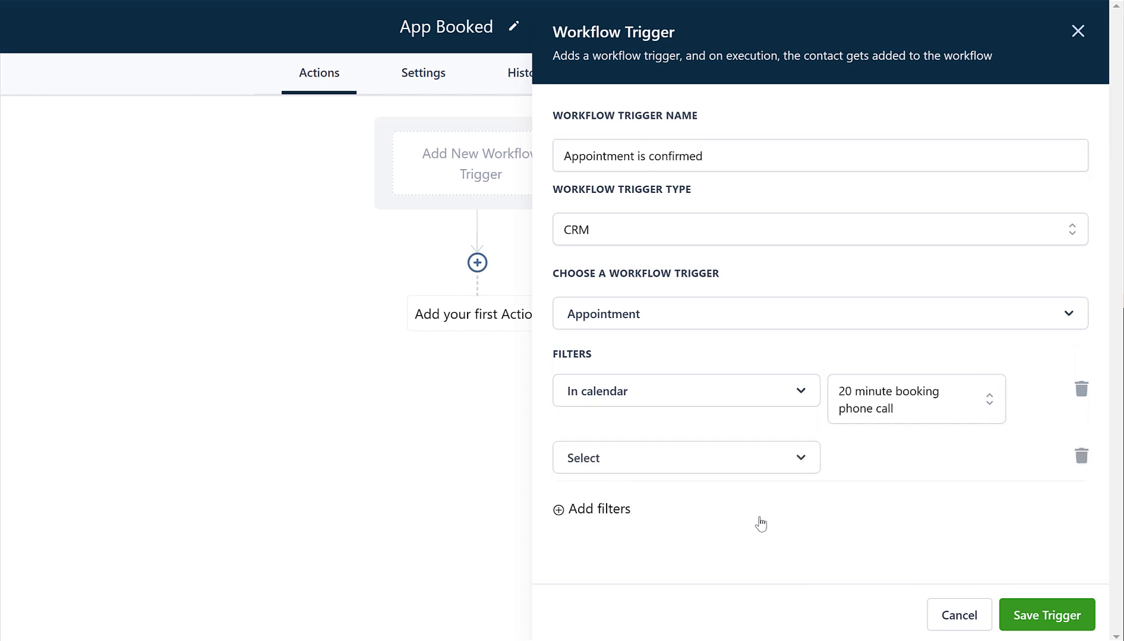
pyautogui.click(740, 473)
pyautogui.scroll(-3, 740, 475)
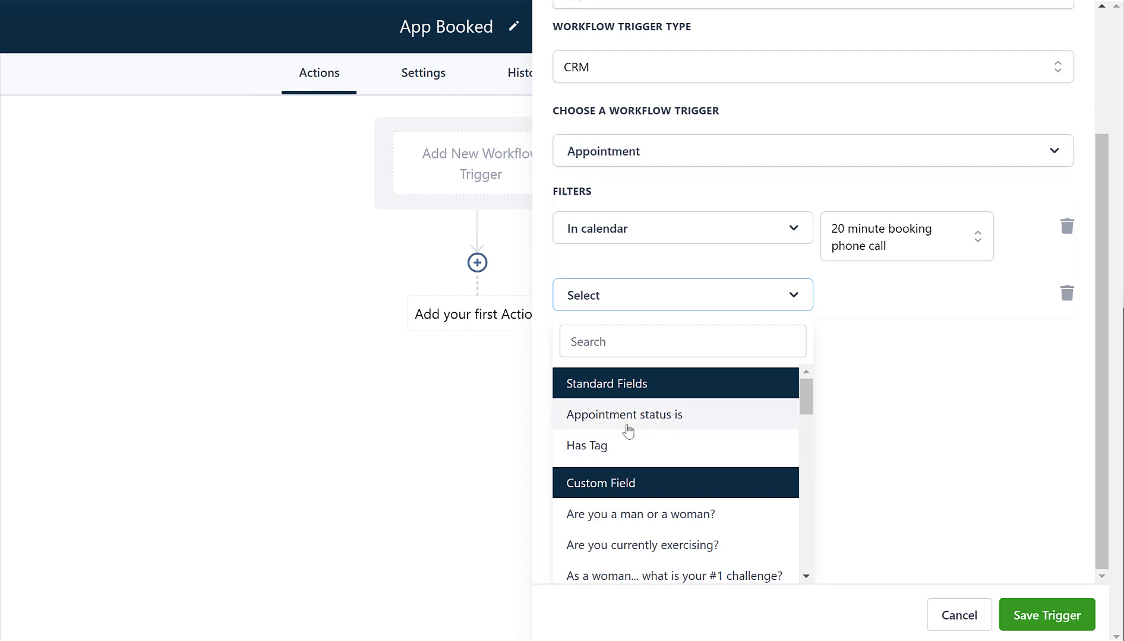
pyautogui.click(657, 427)
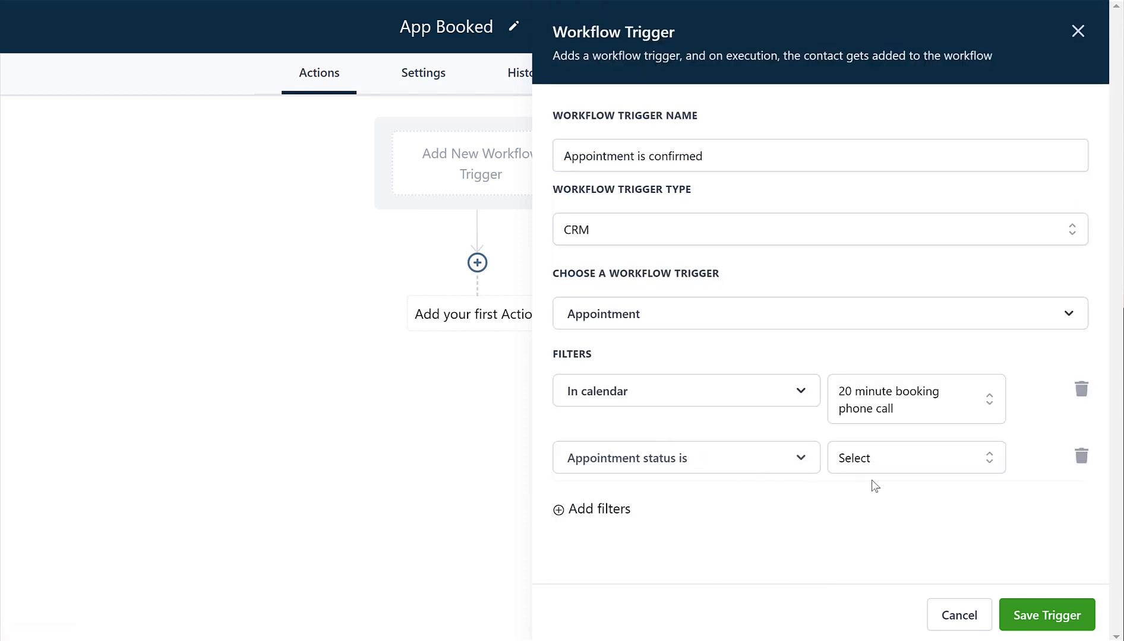
pyautogui.click(896, 464)
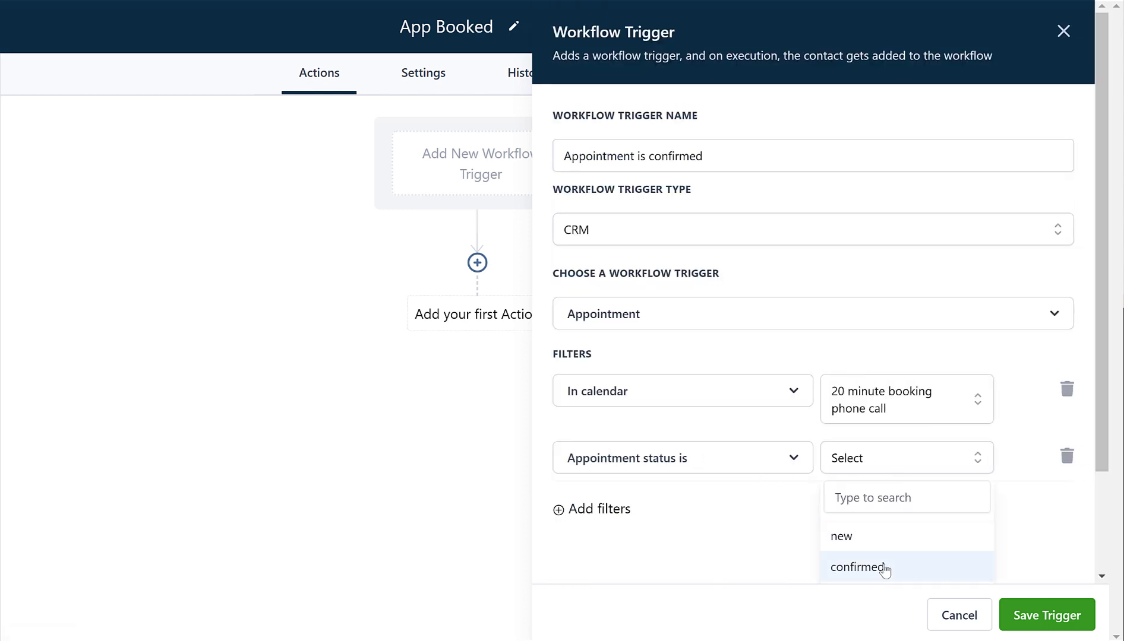
pyautogui.scroll(-1, 889, 566)
pyautogui.scroll(-1, 890, 566)
pyautogui.scroll(-1, 915, 484)
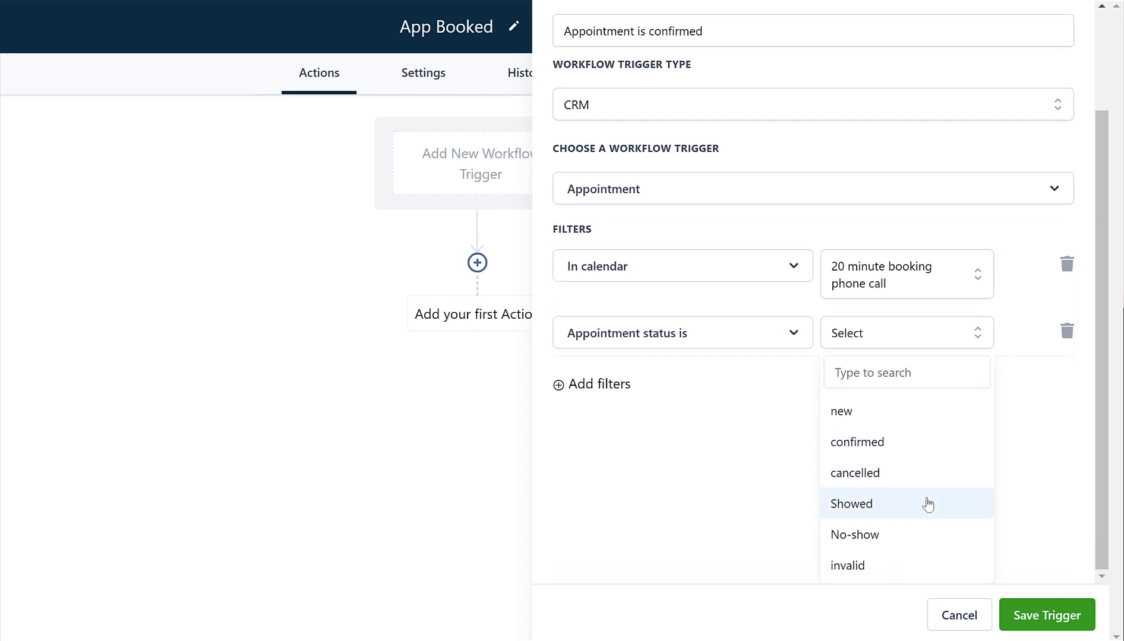
pyautogui.click(927, 450)
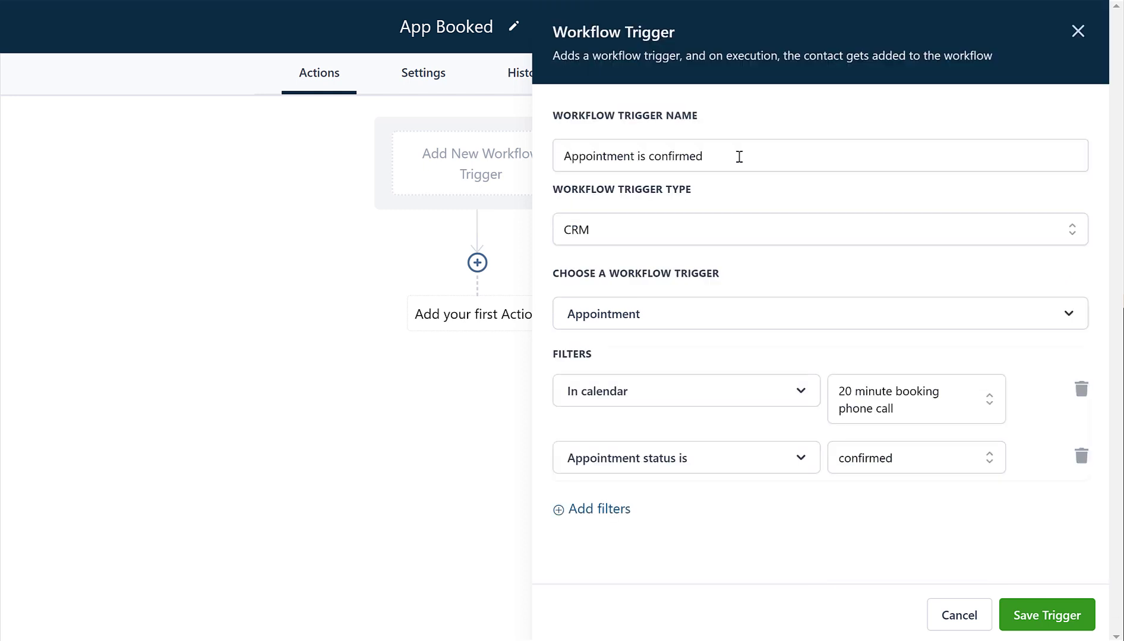
pyautogui.moveTo(732, 155); pyautogui.dragTo(551, 156)
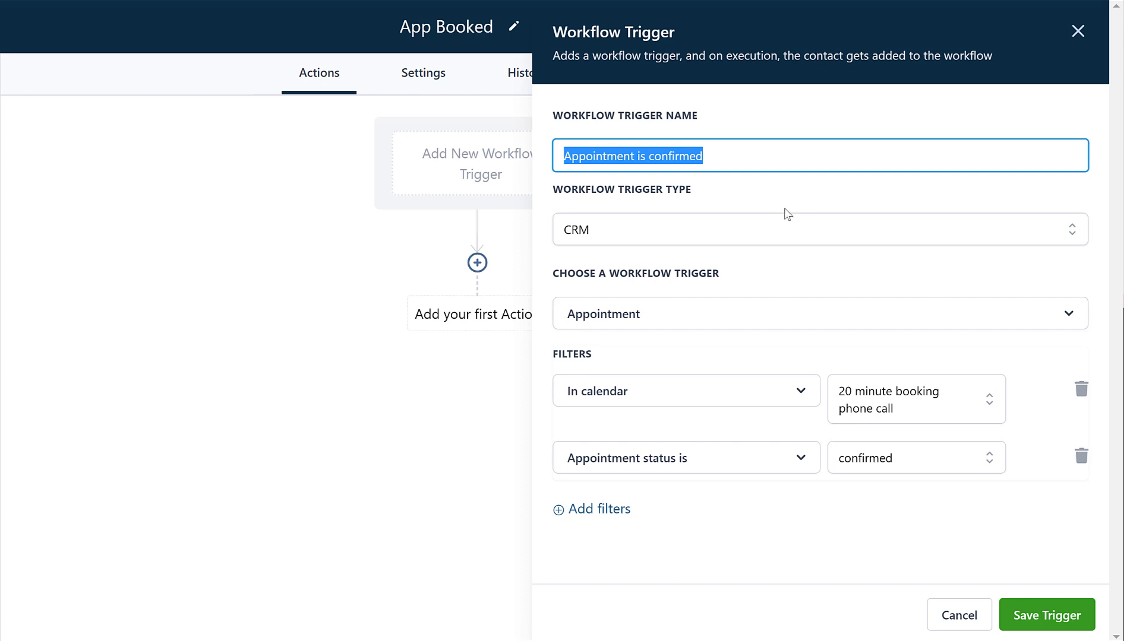
pyautogui.click(777, 152)
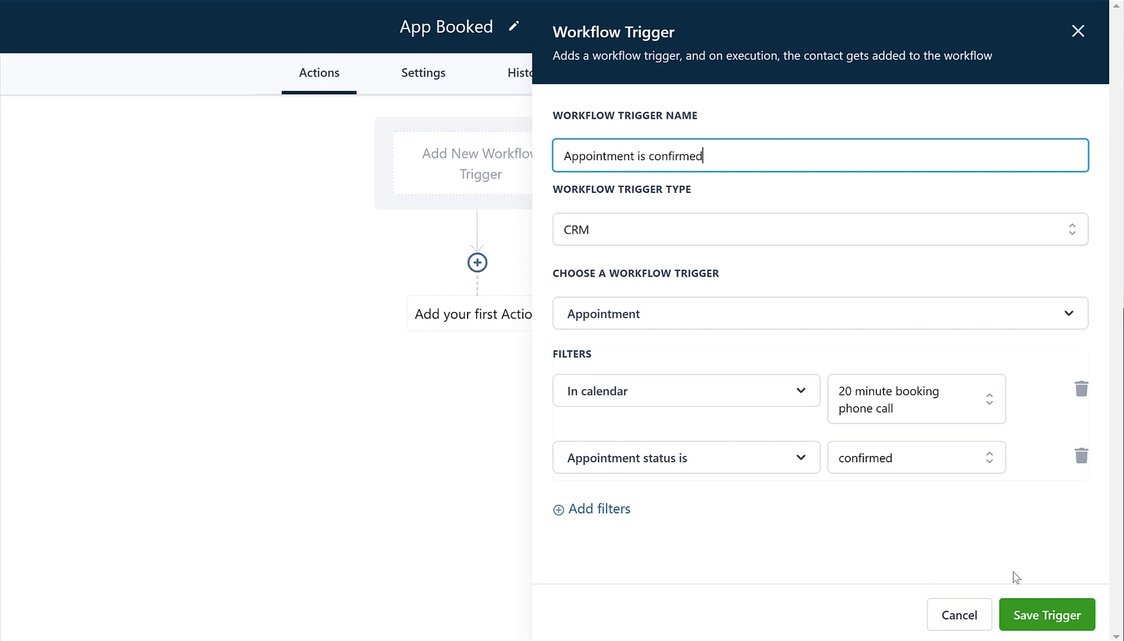
pyautogui.click(1021, 622)
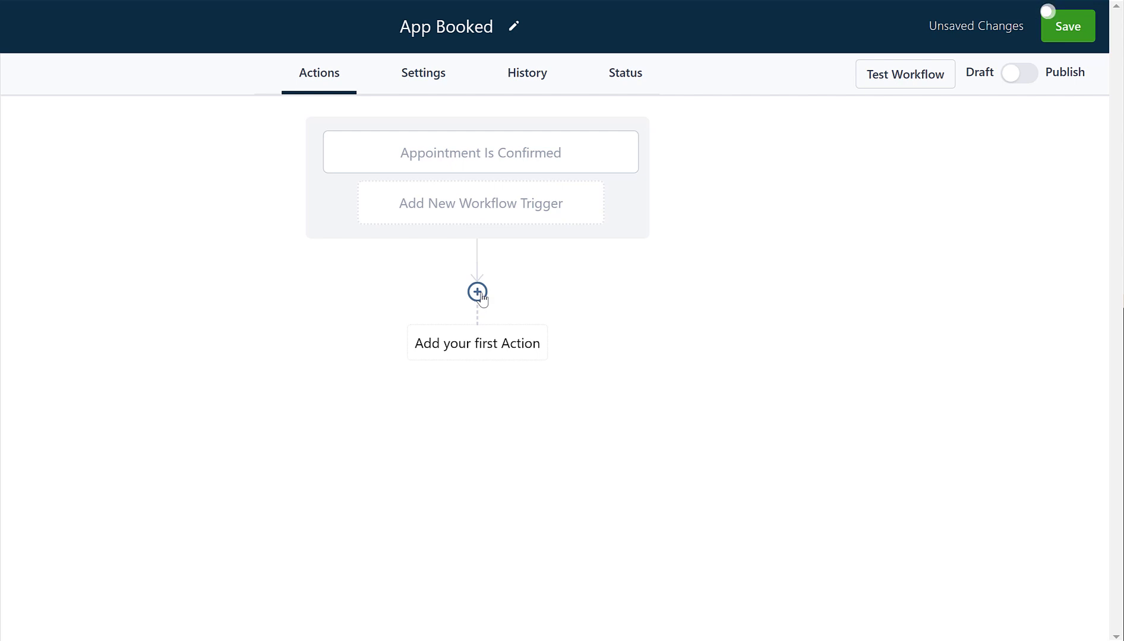
# Add an Add/Update Opportunity action as the first action below the trigger.
pyautogui.click(477, 291)
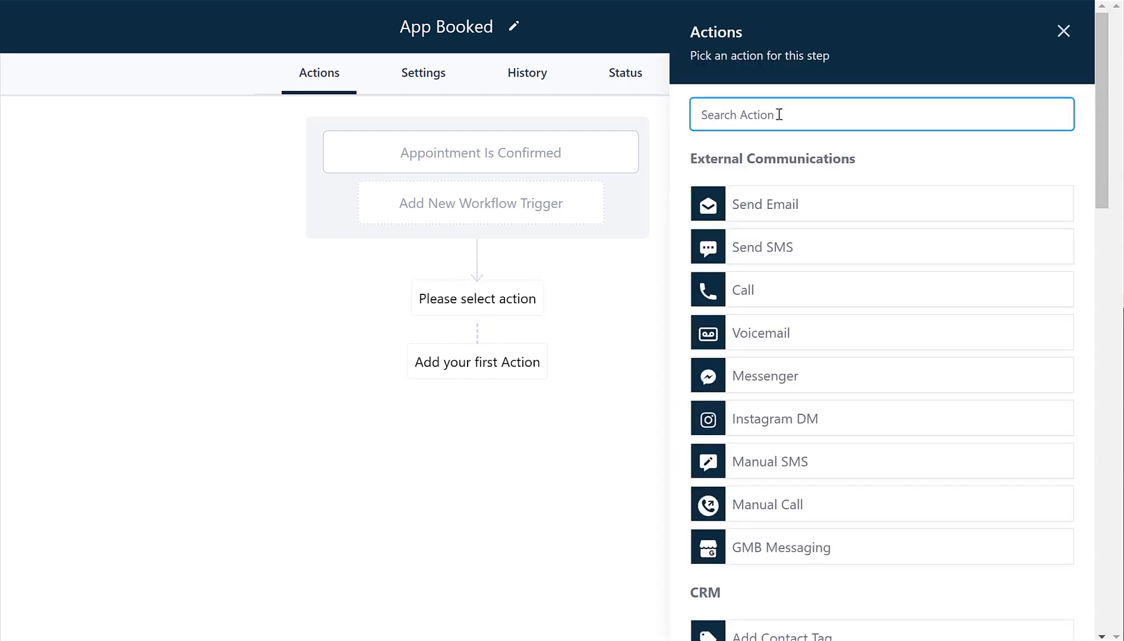
pyautogui.write('app')
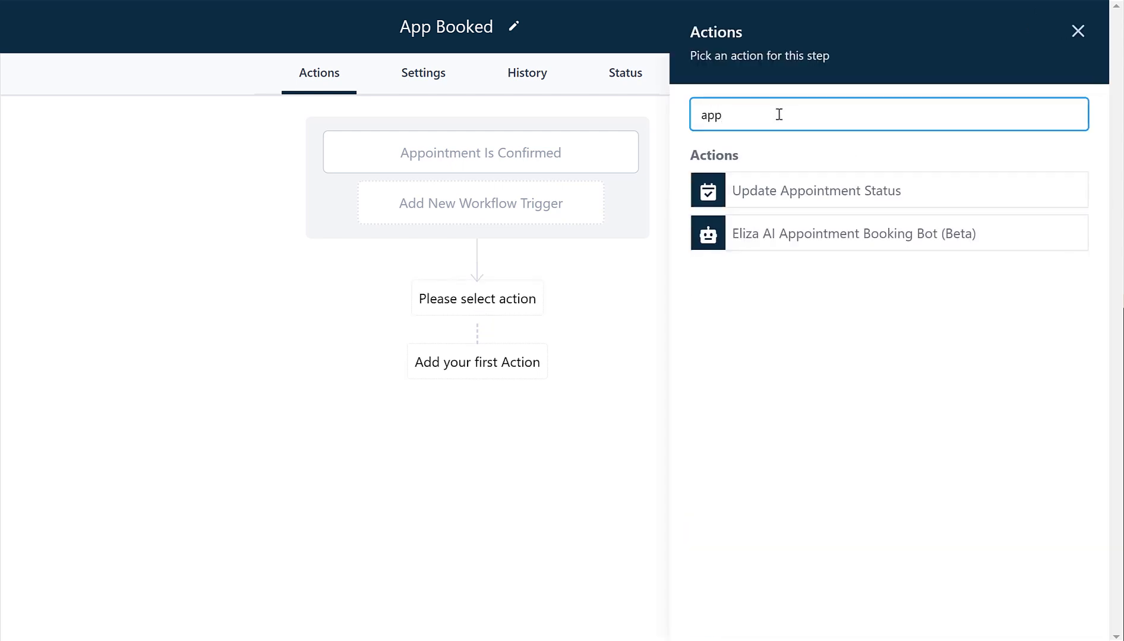
pyautogui.press('BackSpace')
pyautogui.press('BackSpace')
pyautogui.press('BackSpace')
pyautogui.write('opp')
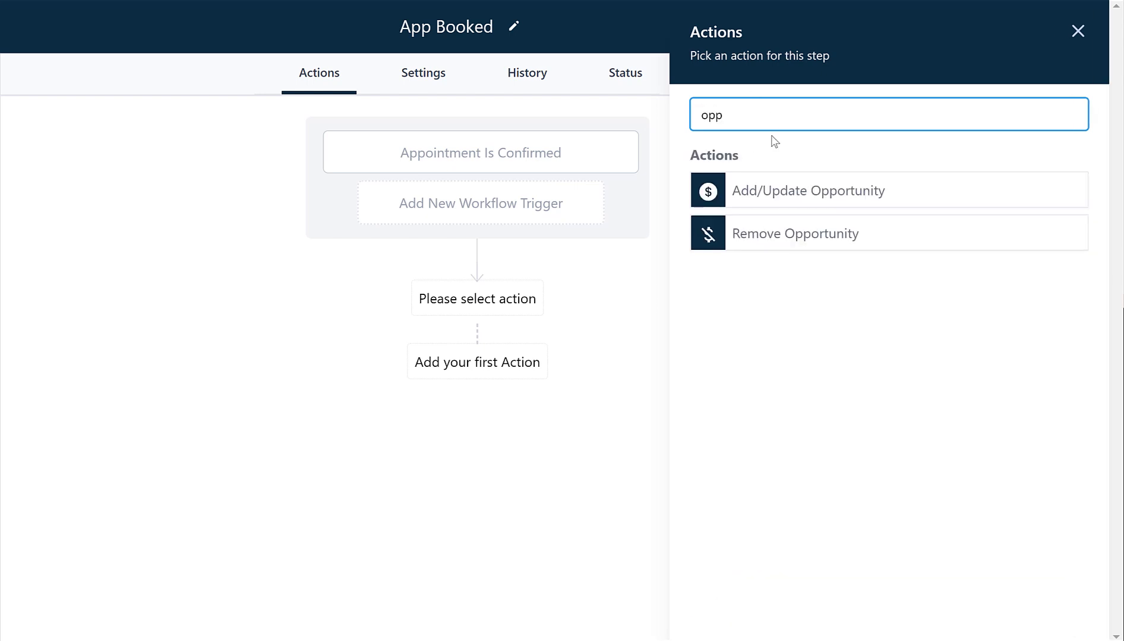
pyautogui.click(798, 193)
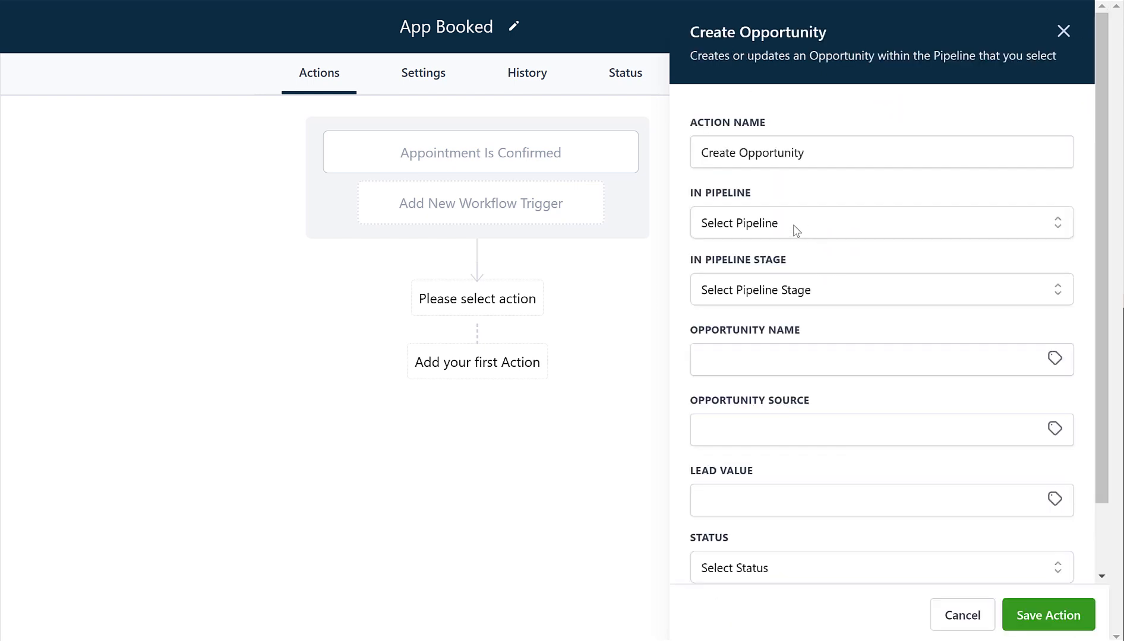
# Set the opportunity action to Tutorial Pipeline at the Booked stage and name it Create Opportunity - Booked.
pyautogui.click(796, 229)
pyautogui.click(807, 364)
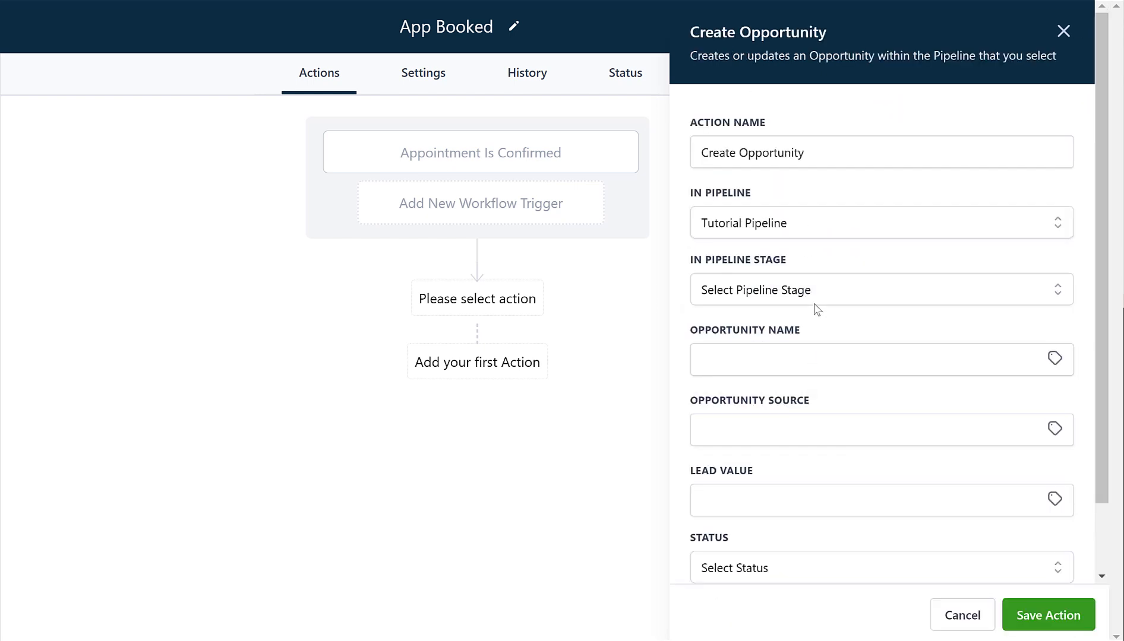
pyautogui.click(815, 297)
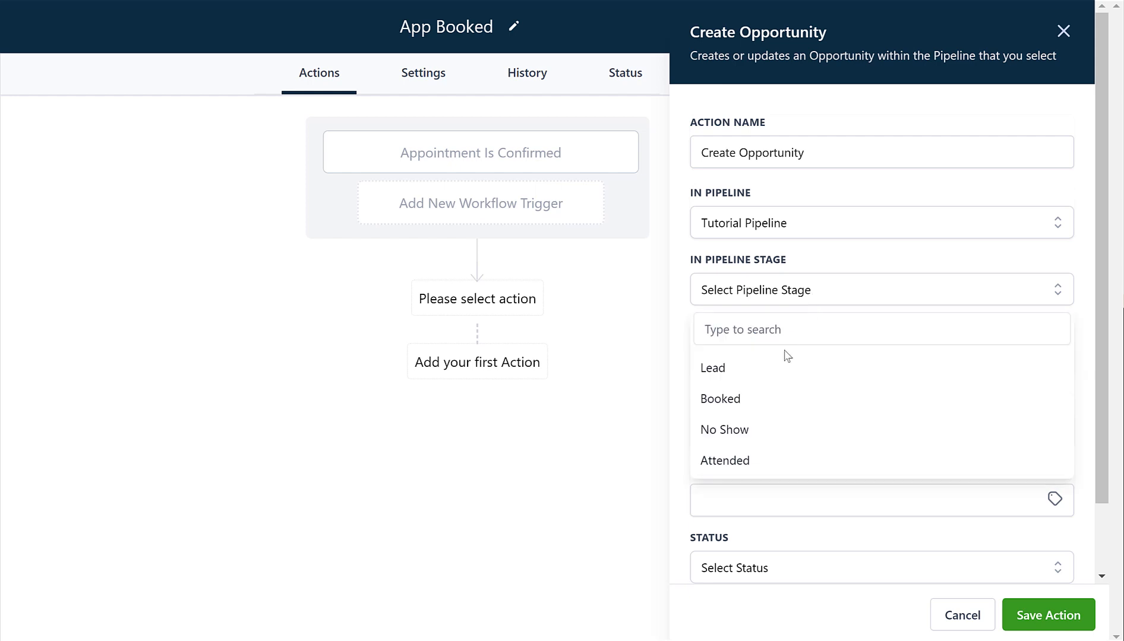
pyautogui.click(767, 393)
pyautogui.click(889, 154)
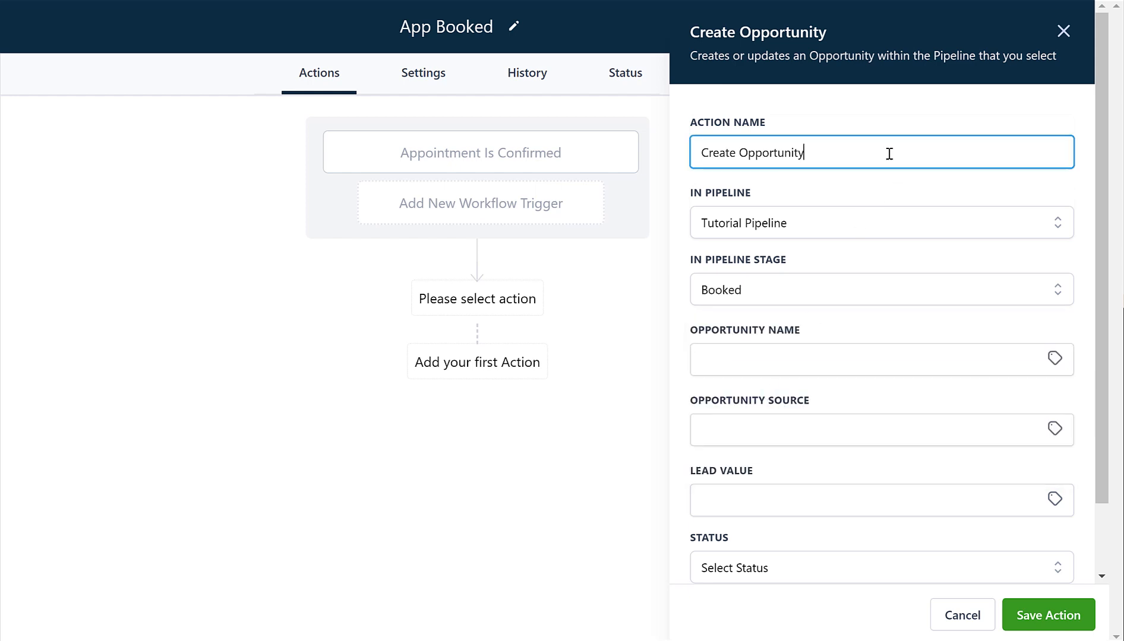
pyautogui.write('- Booked')
pyautogui.scroll(-2, 856, 364)
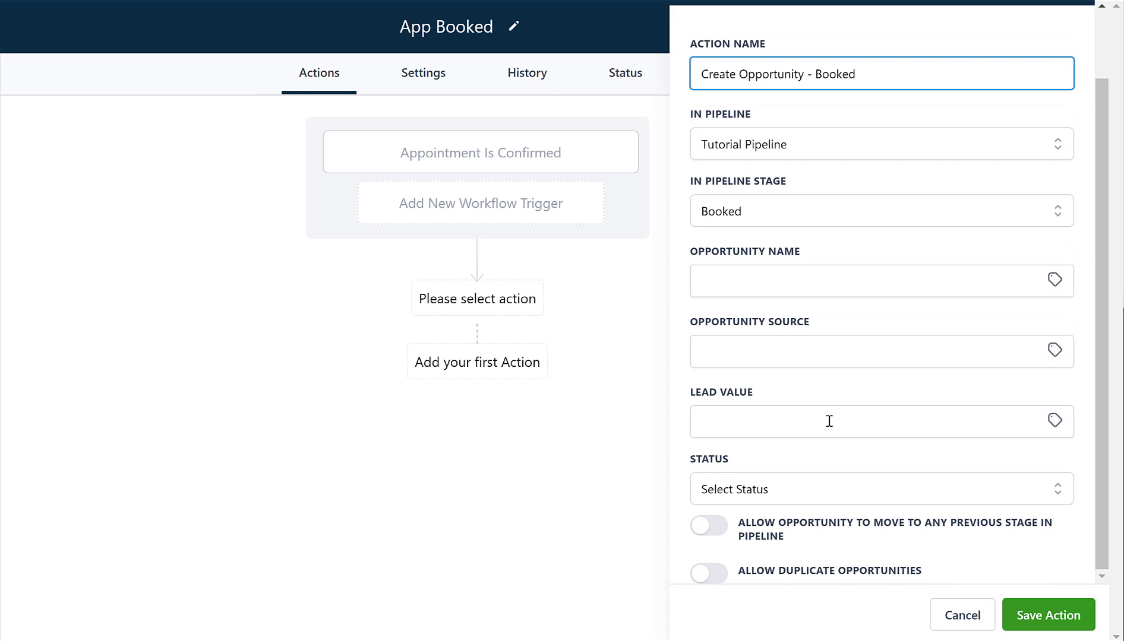
pyautogui.click(937, 495)
pyautogui.click(937, 494)
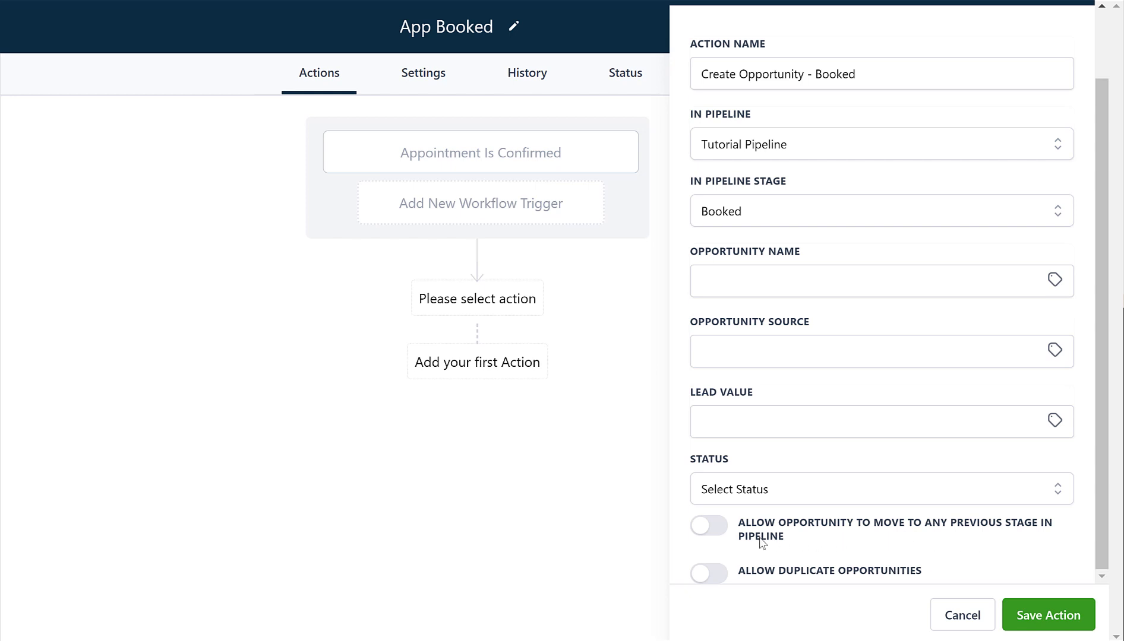
pyautogui.click(722, 532)
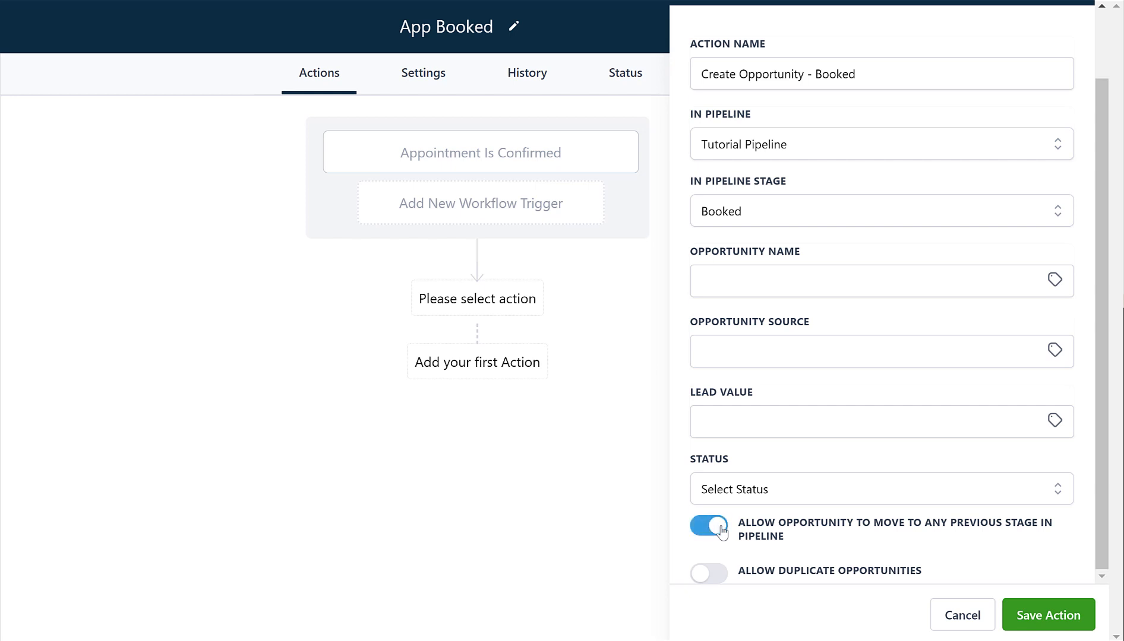
pyautogui.click(727, 532)
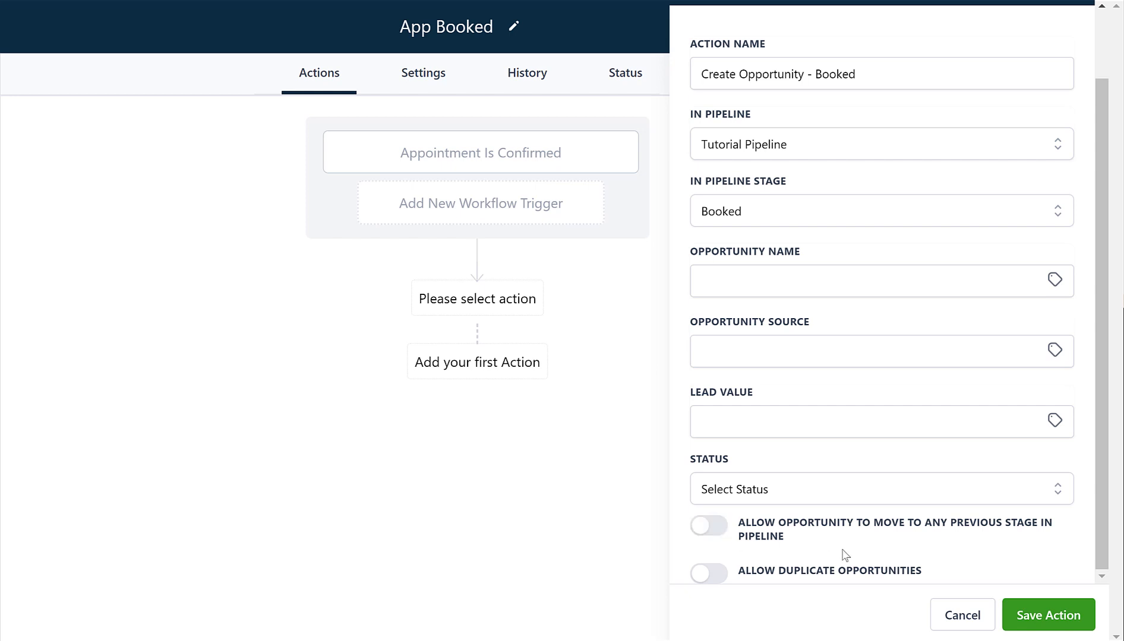
pyautogui.click(704, 573)
pyautogui.click(704, 575)
pyautogui.scroll(2, 931, 557)
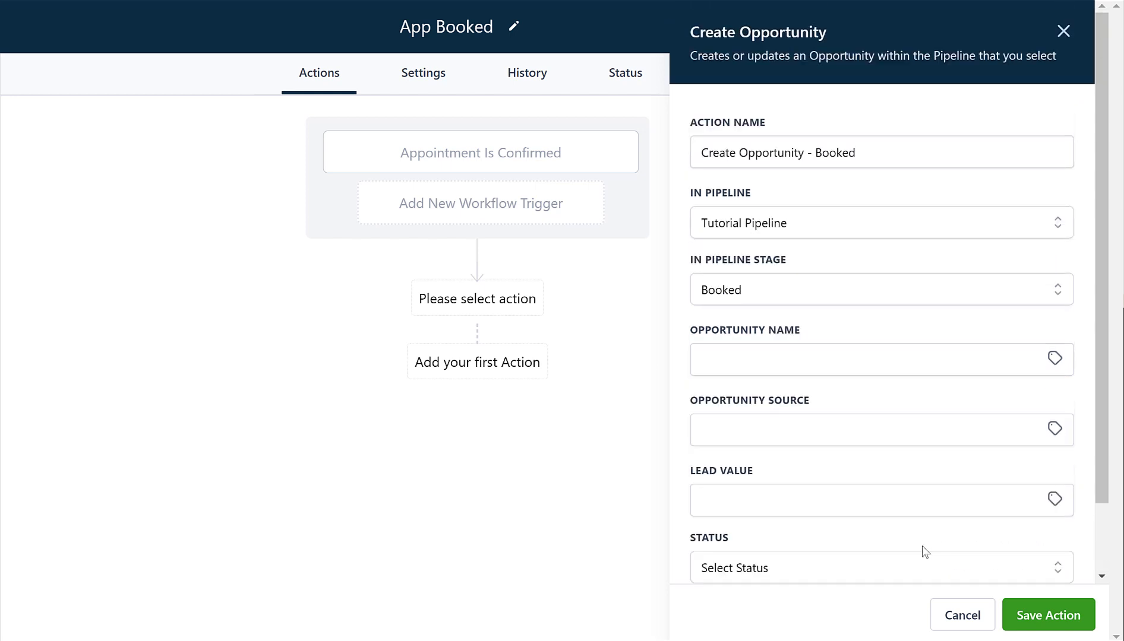
# Save the opportunity action and add a Remove From Workflow action directly below it.
pyautogui.click(1077, 621)
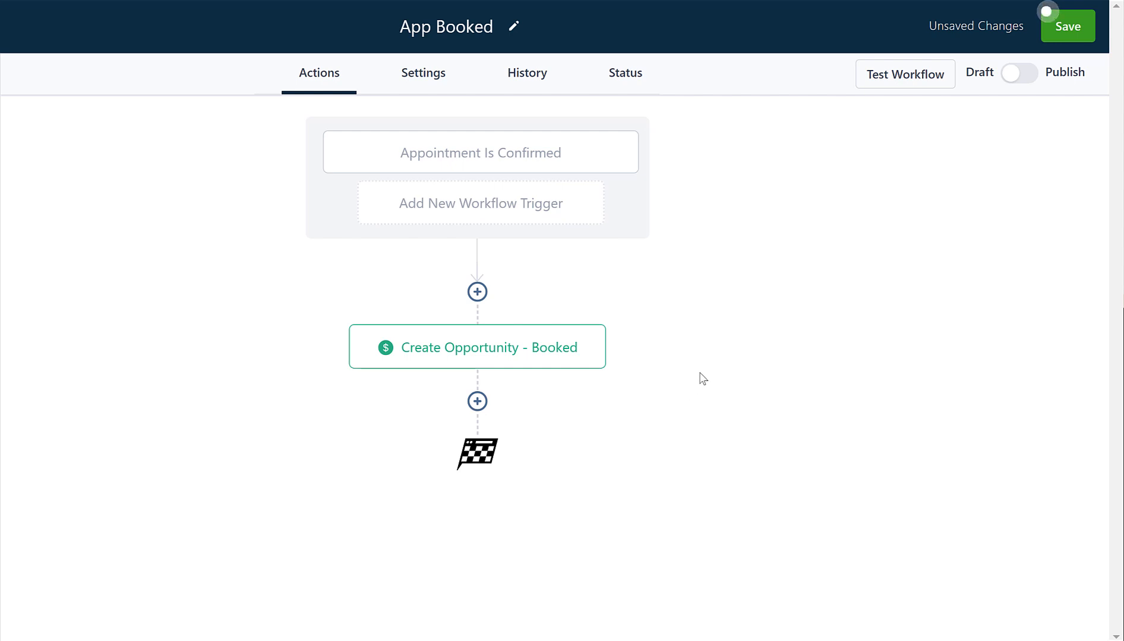
pyautogui.click(477, 401)
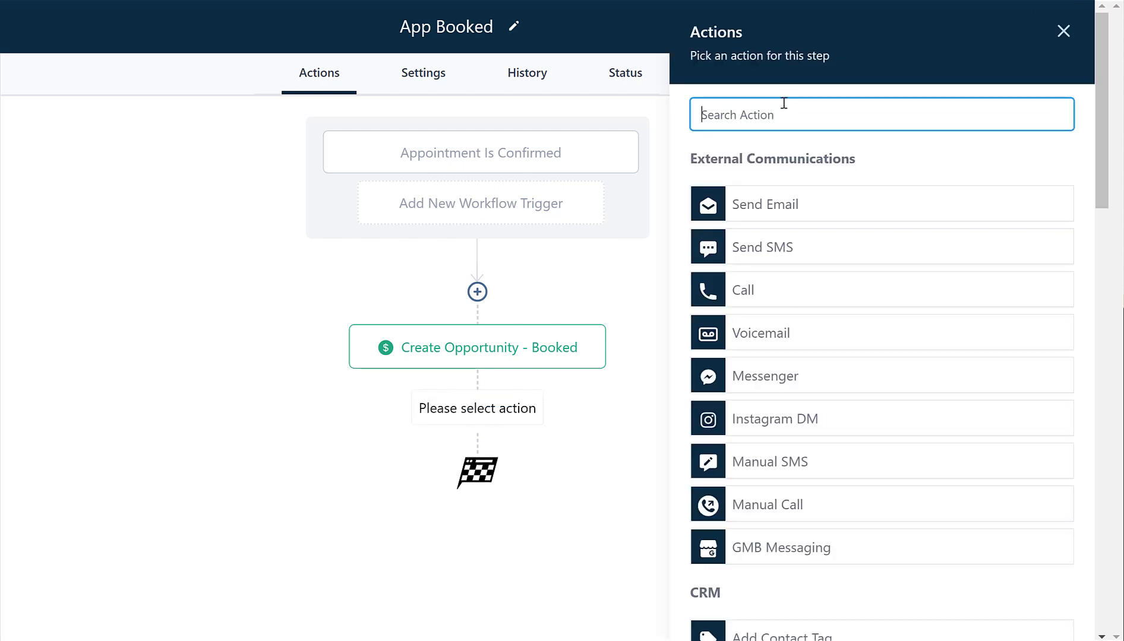
pyautogui.write('wor')
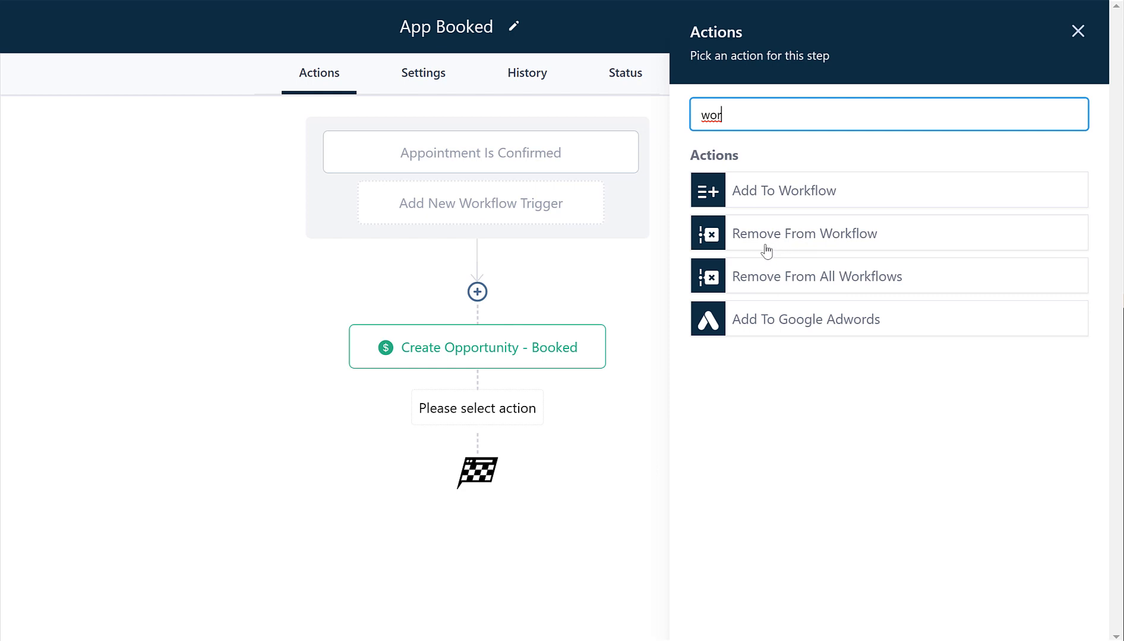
pyautogui.click(795, 251)
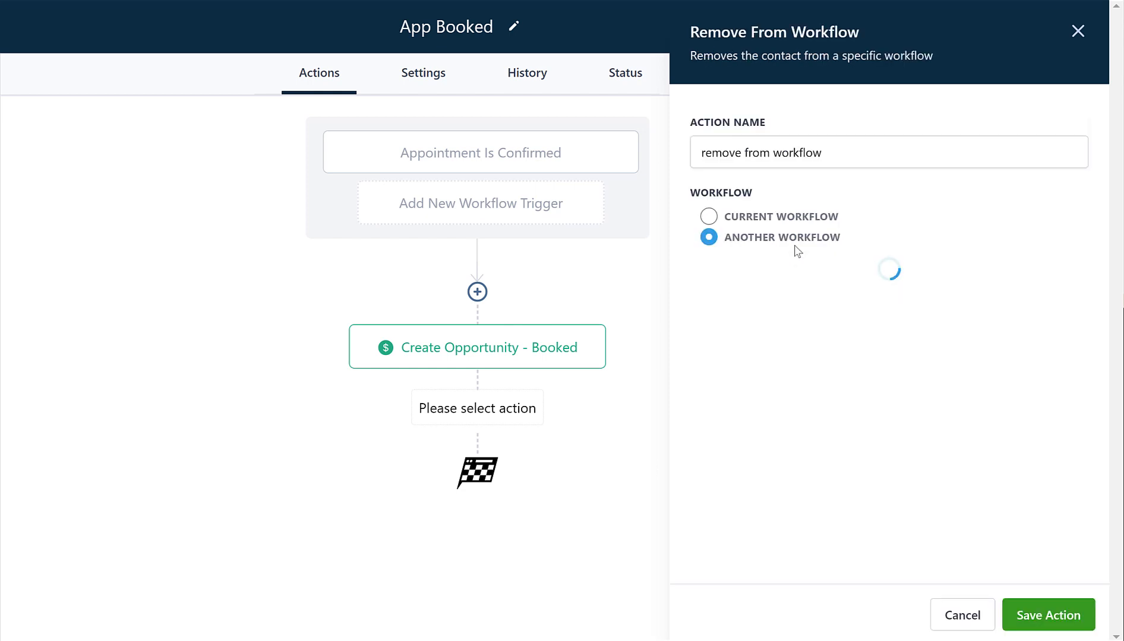
# Make the removal target another workflow, DEMO 1, name the action remove from workflow - nurture seq, and save it.
pyautogui.click(708, 240)
pyautogui.click(812, 285)
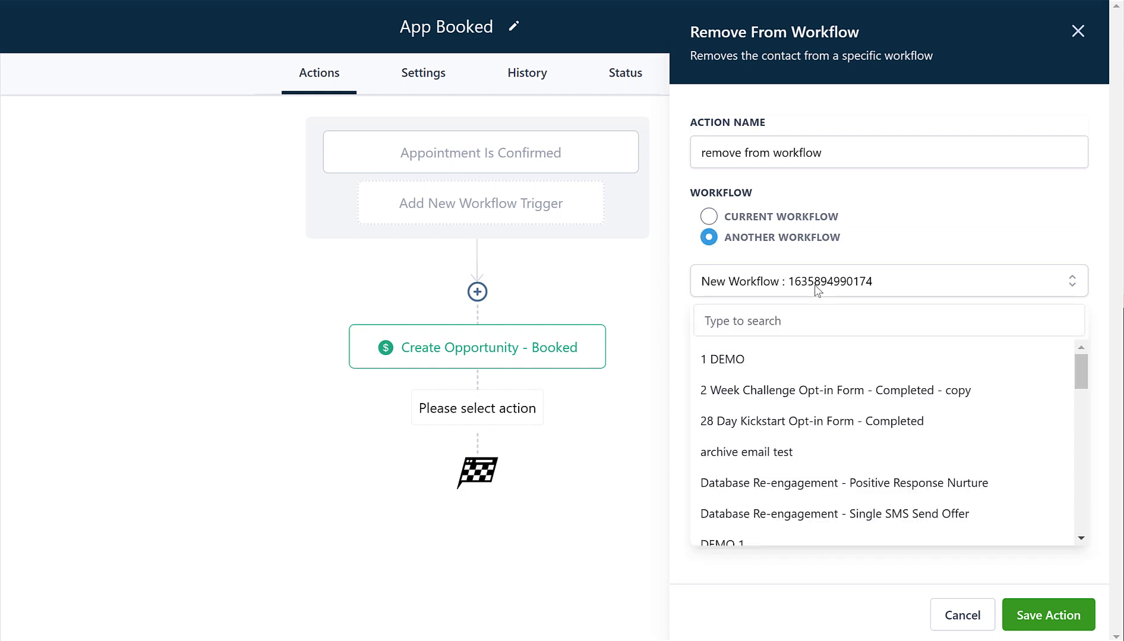
pyautogui.scroll(-3, 829, 383)
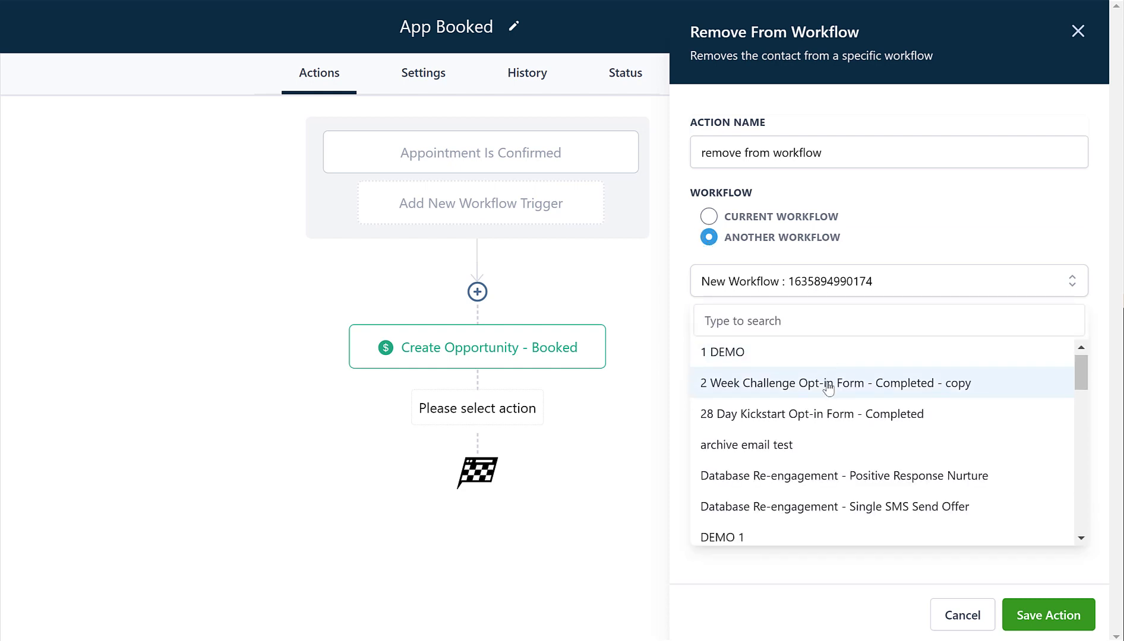
pyautogui.click(785, 469)
pyautogui.click(871, 150)
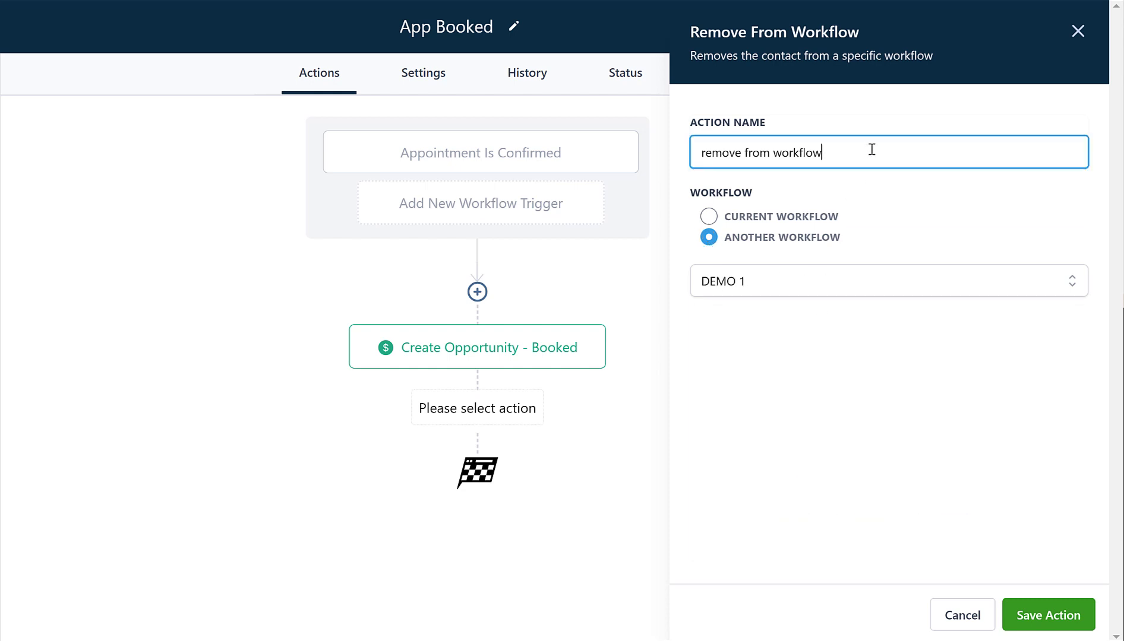
pyautogui.write('- nurture seq')
pyautogui.click(1049, 617)
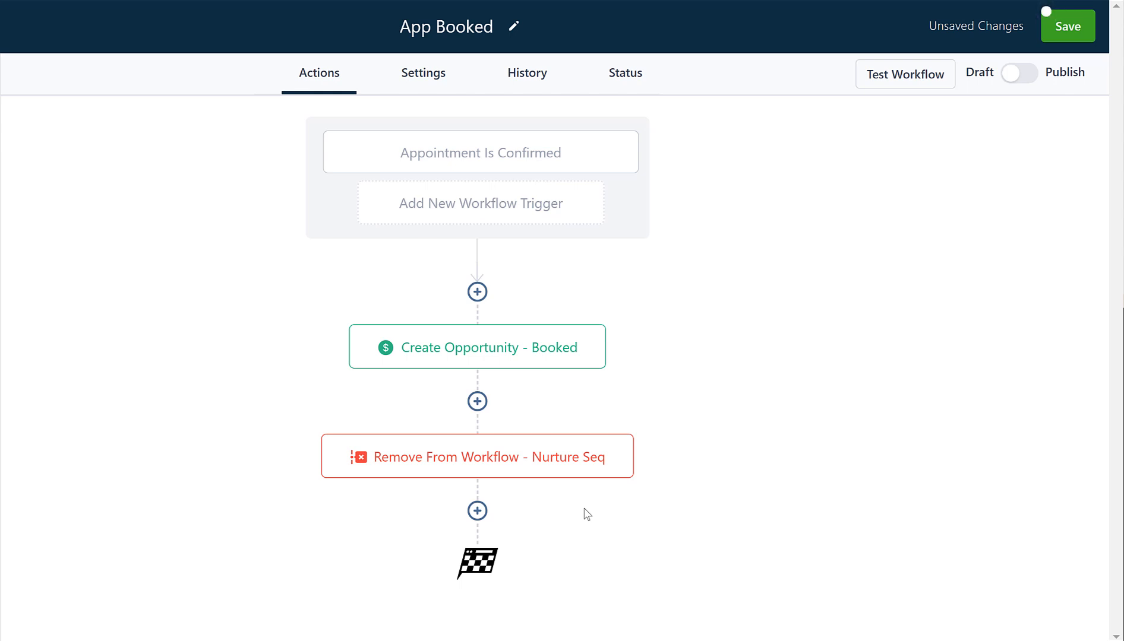
# Add a Wait action below the Remove From Workflow action and make it wait for Event / Appointment time.
pyautogui.click(477, 515)
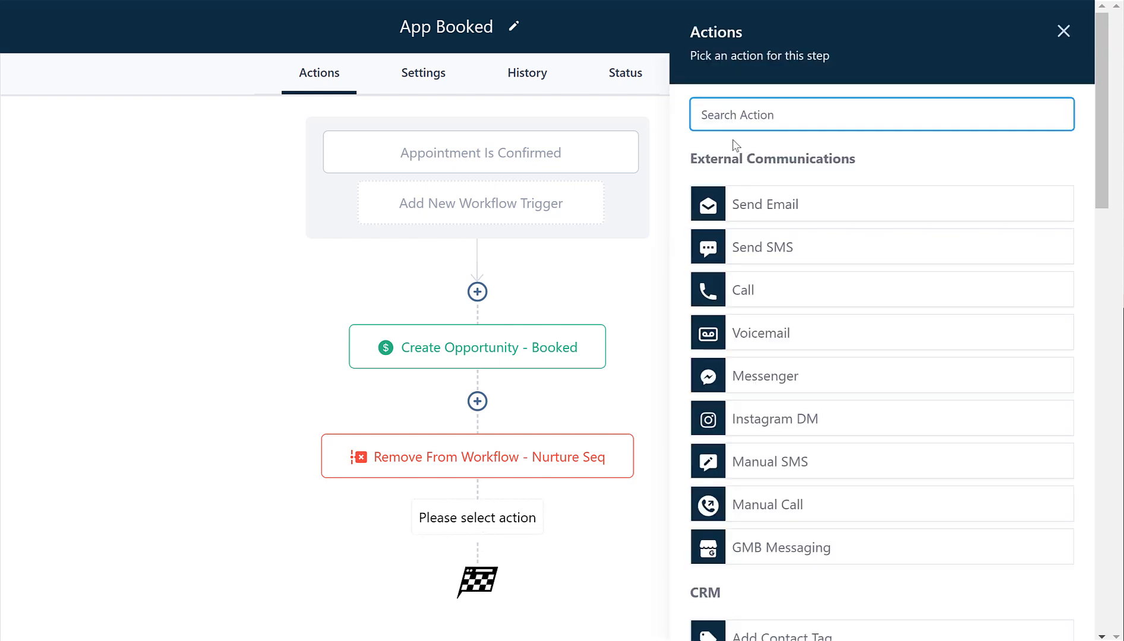
pyautogui.write('wa')
pyautogui.click(748, 191)
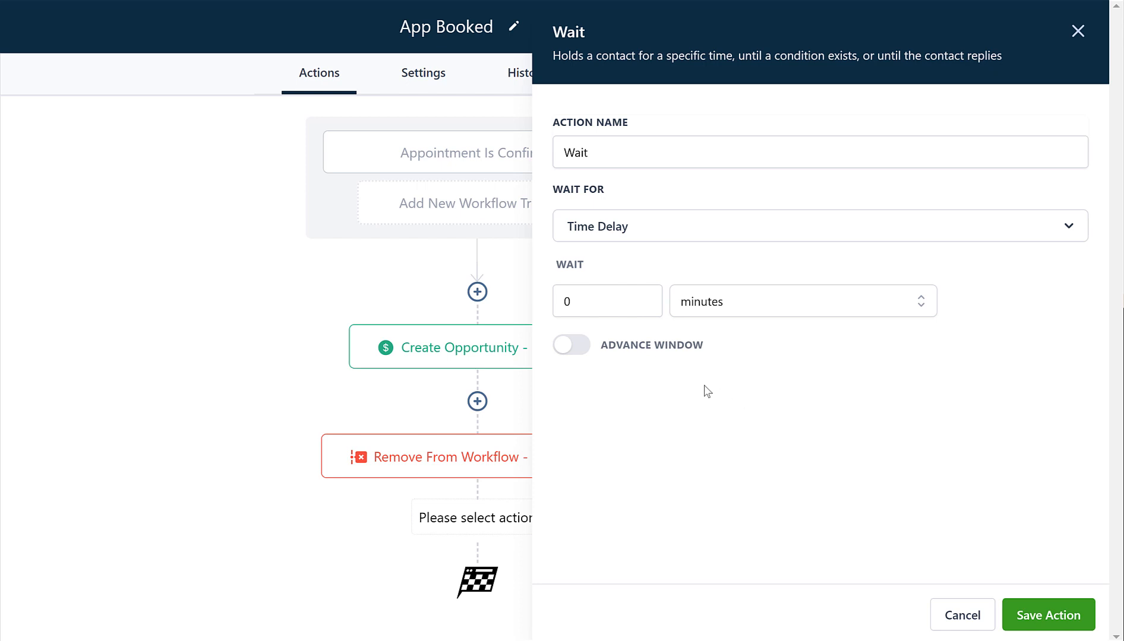
pyautogui.click(583, 347)
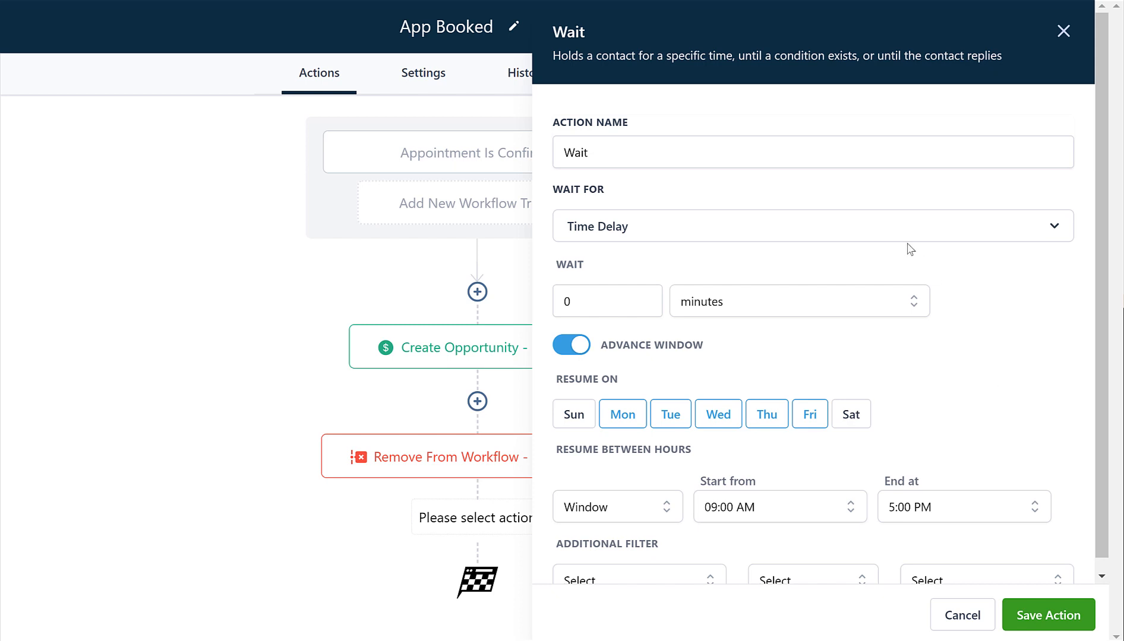
pyautogui.click(851, 237)
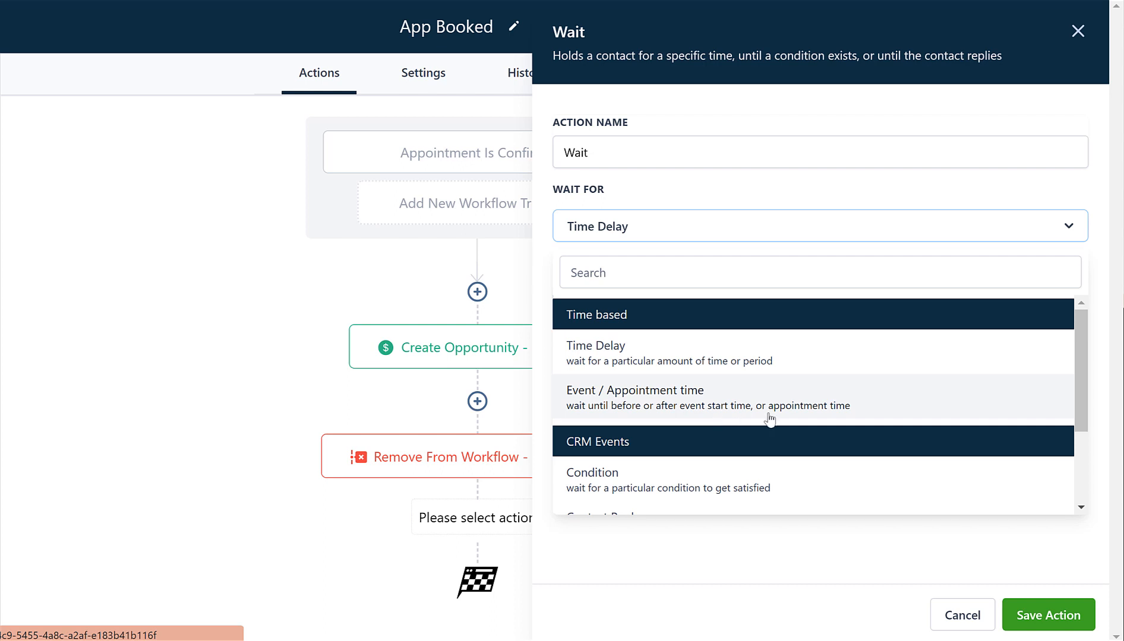
pyautogui.click(875, 407)
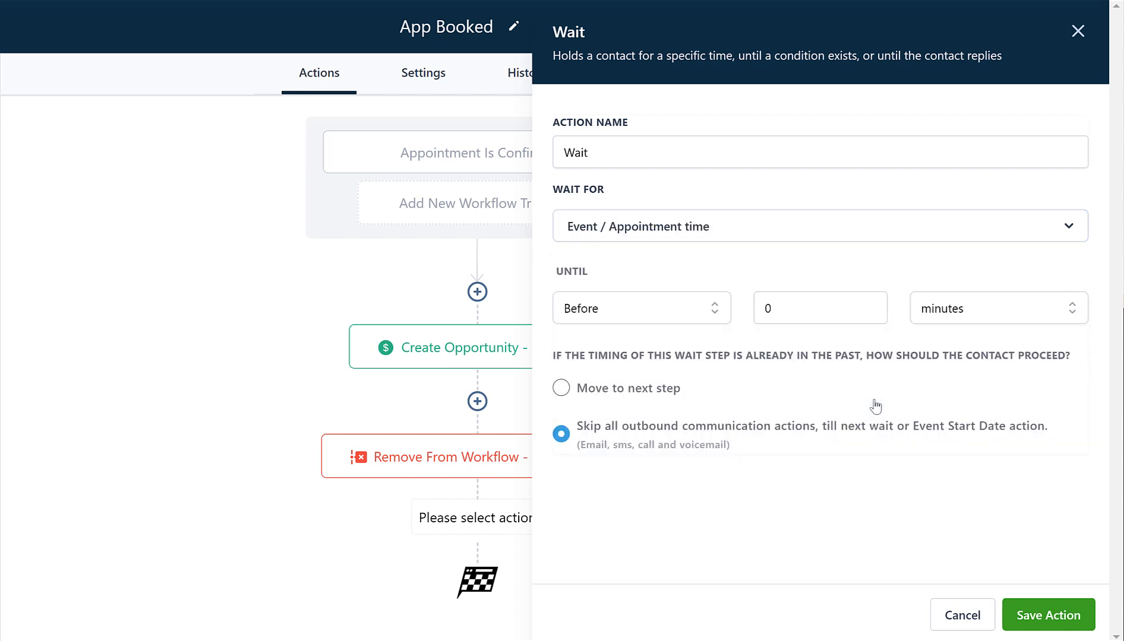
# Set the wait until 30 minutes before the appointment, name it Wait 30 Mins Before App, and save the action.
pyautogui.click(985, 318)
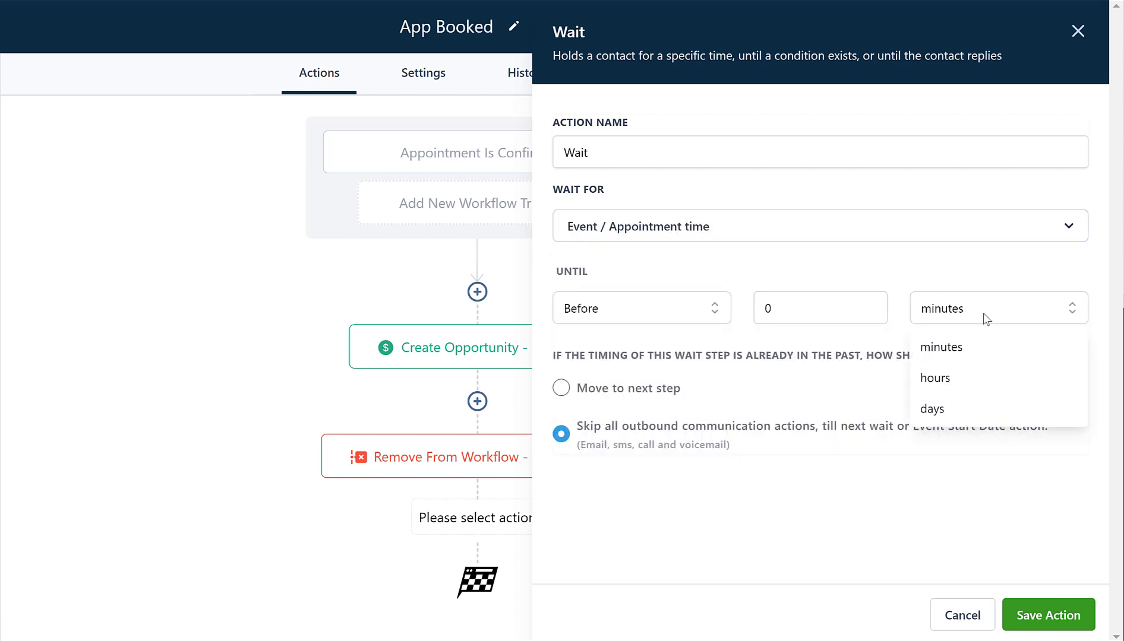
pyautogui.click(817, 308)
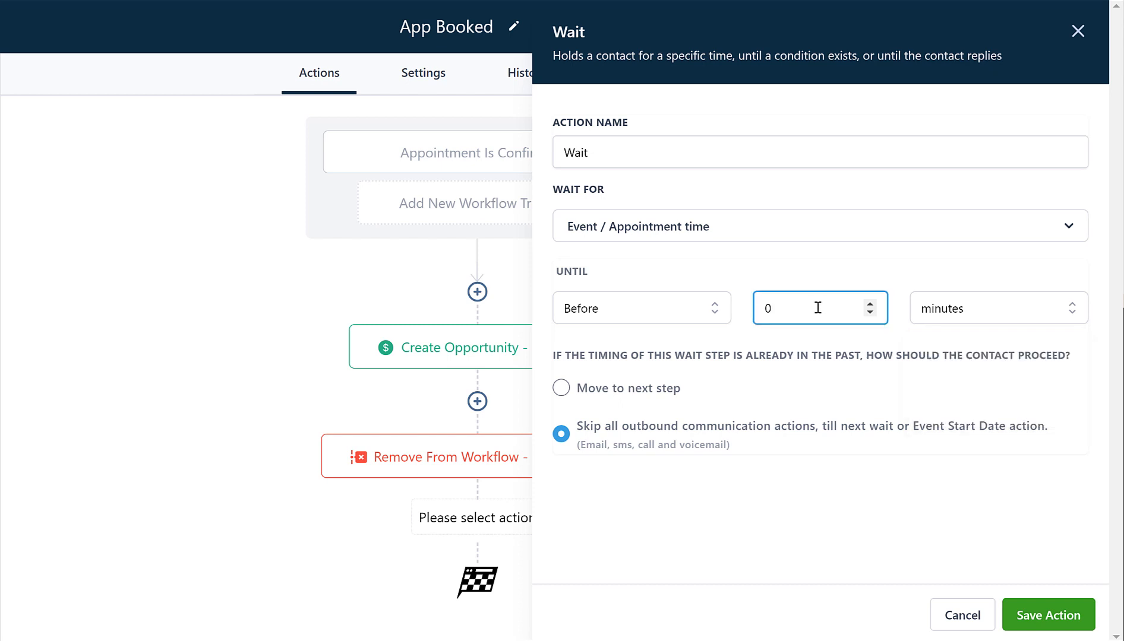
pyautogui.write('30')
pyautogui.click(1063, 614)
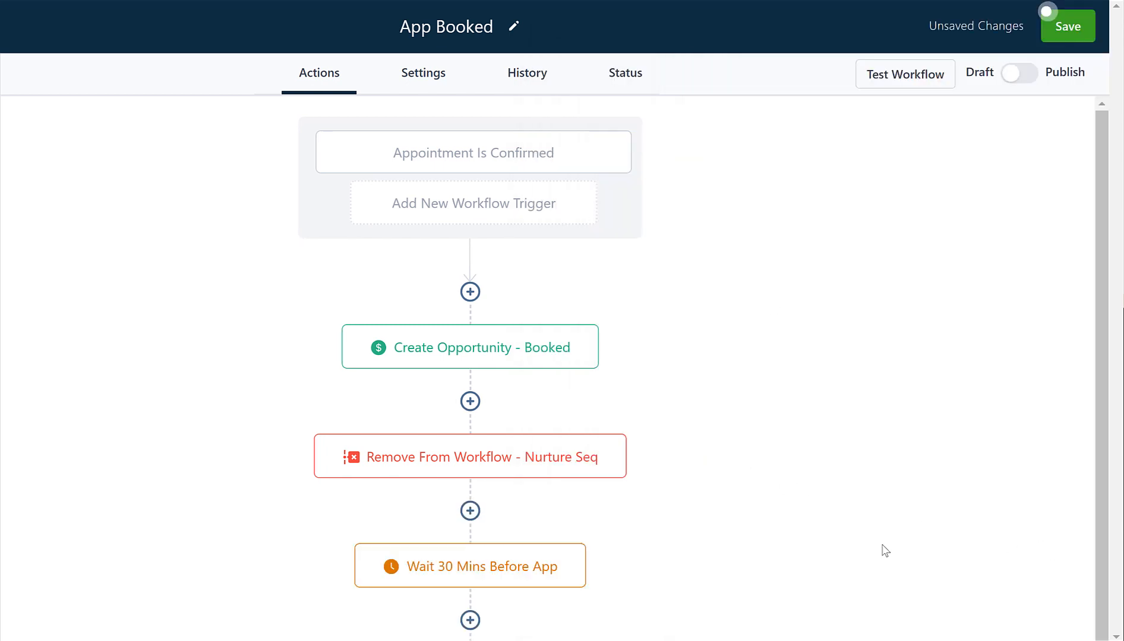
# Add a Send SMS action after the wait with the message "Hi {{contact.first_name}}, your appointment is in 30 mins! See you soon".
pyautogui.scroll(-2, 457, 594)
pyautogui.click(469, 531)
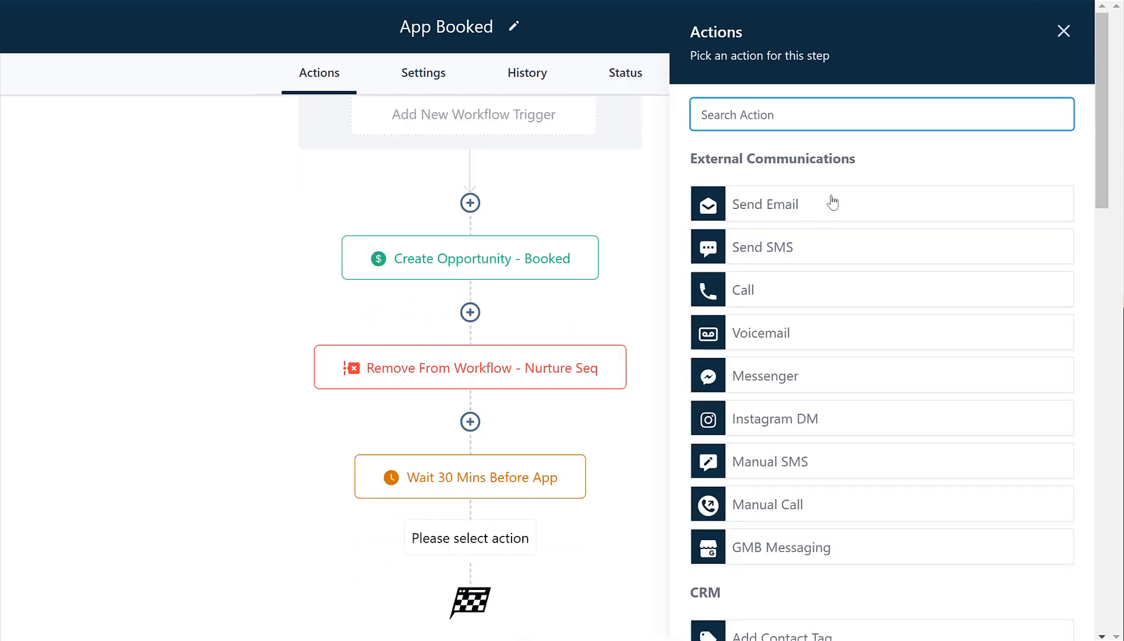
pyautogui.click(772, 258)
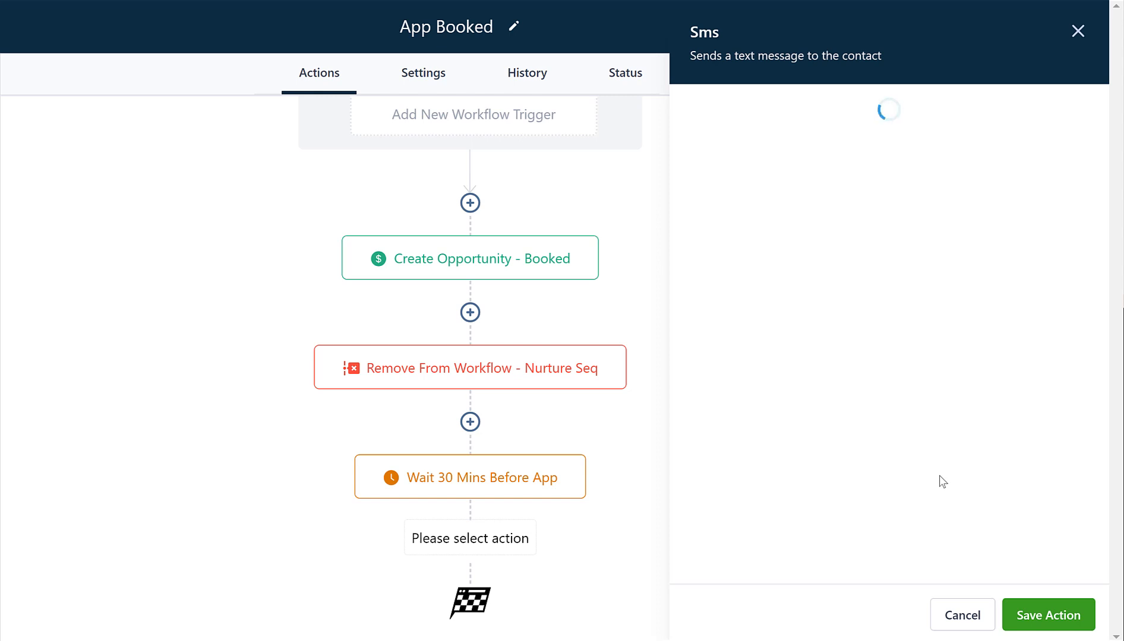
pyautogui.click(747, 345)
pyautogui.write('Hi {{contact.first_name}}, your appointment is in 30 mins! See you soon')
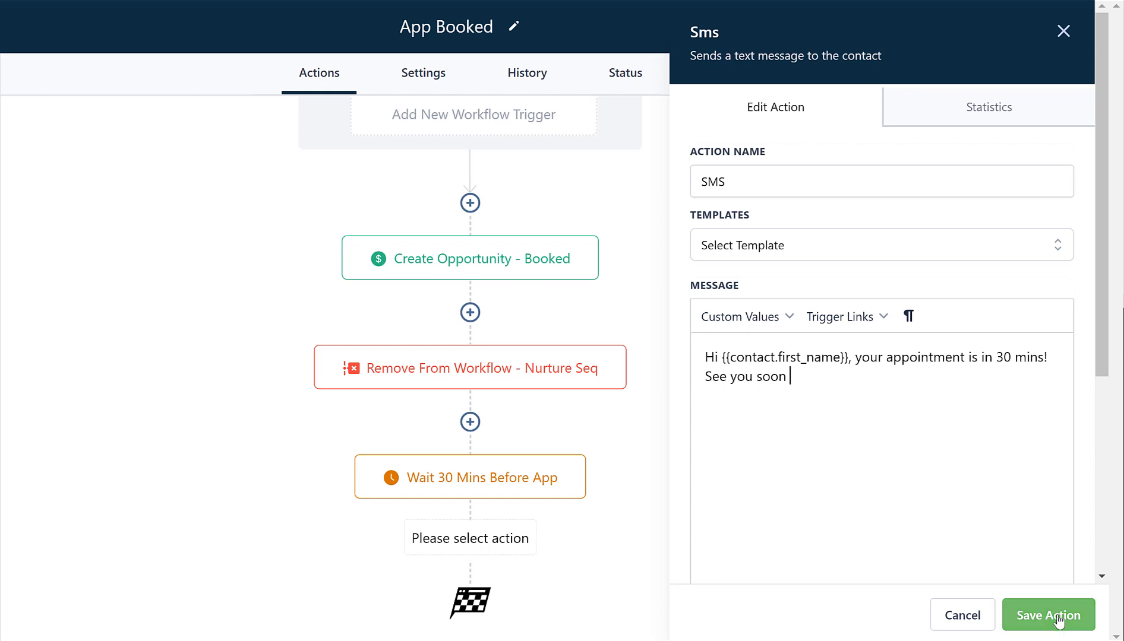
# Name the SMS action SMS - 30 min reminder and save it.
pyautogui.click(820, 181)
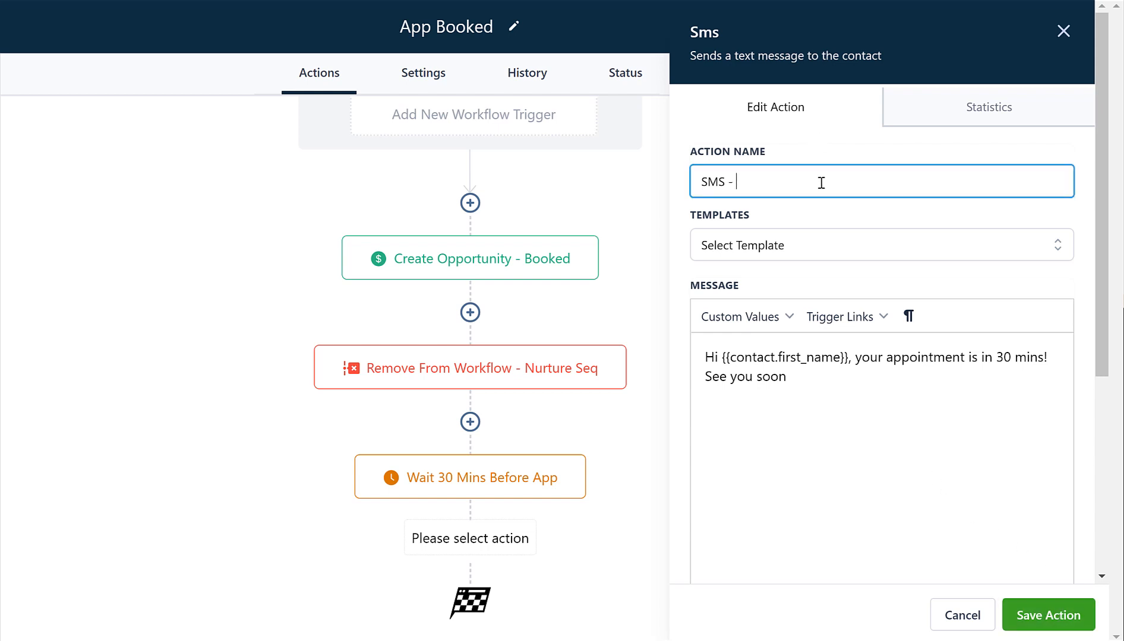
pyautogui.write('- 30 min reminder')
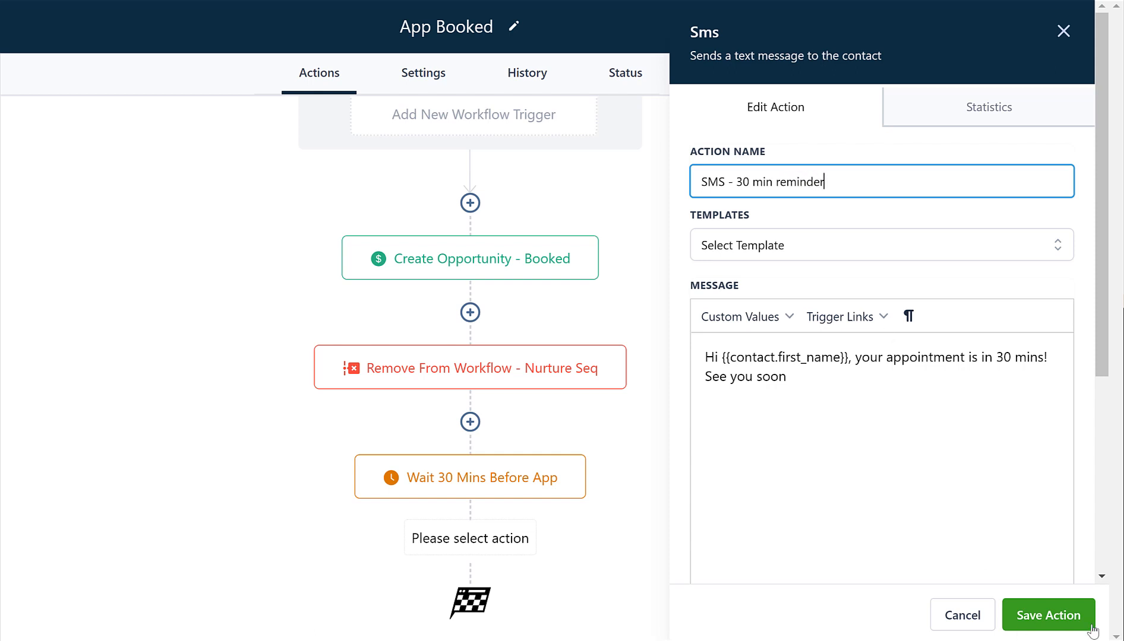
pyautogui.click(1049, 615)
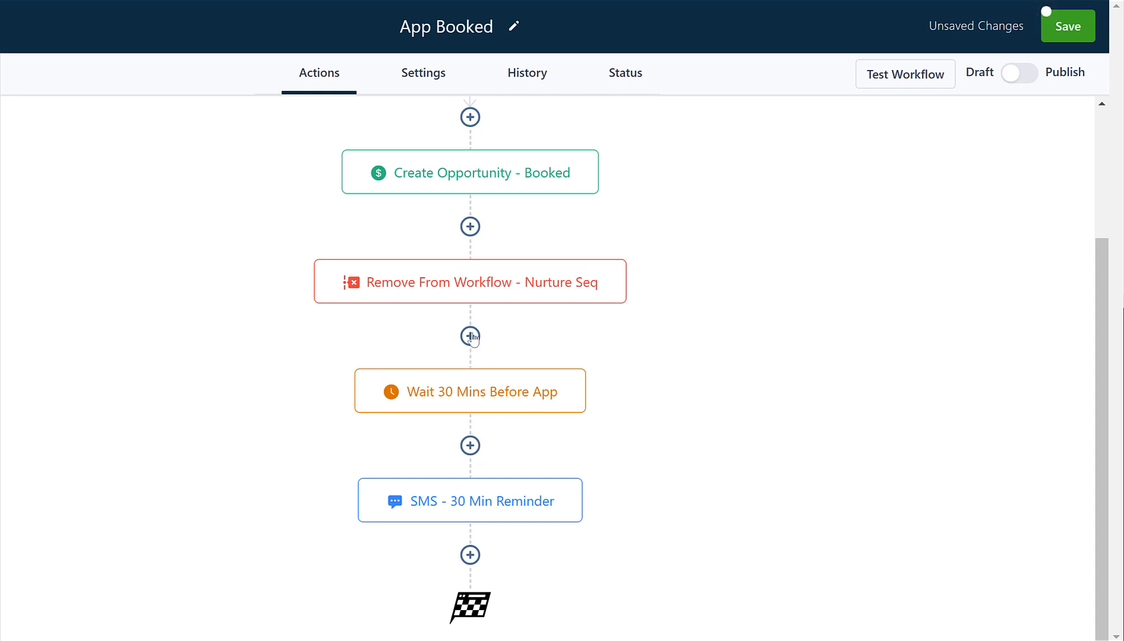
# Turn on Allow Multiple under Contact Management in the workflow's default settings.
pyautogui.scroll(-1, 653, 529)
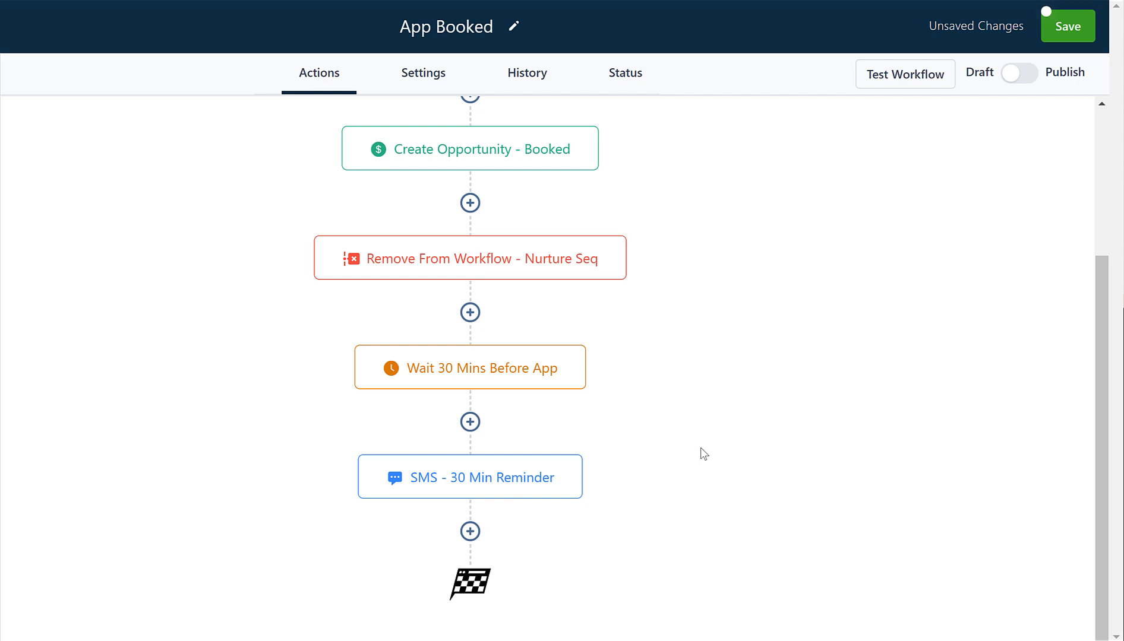
pyautogui.scroll(3, 701, 453)
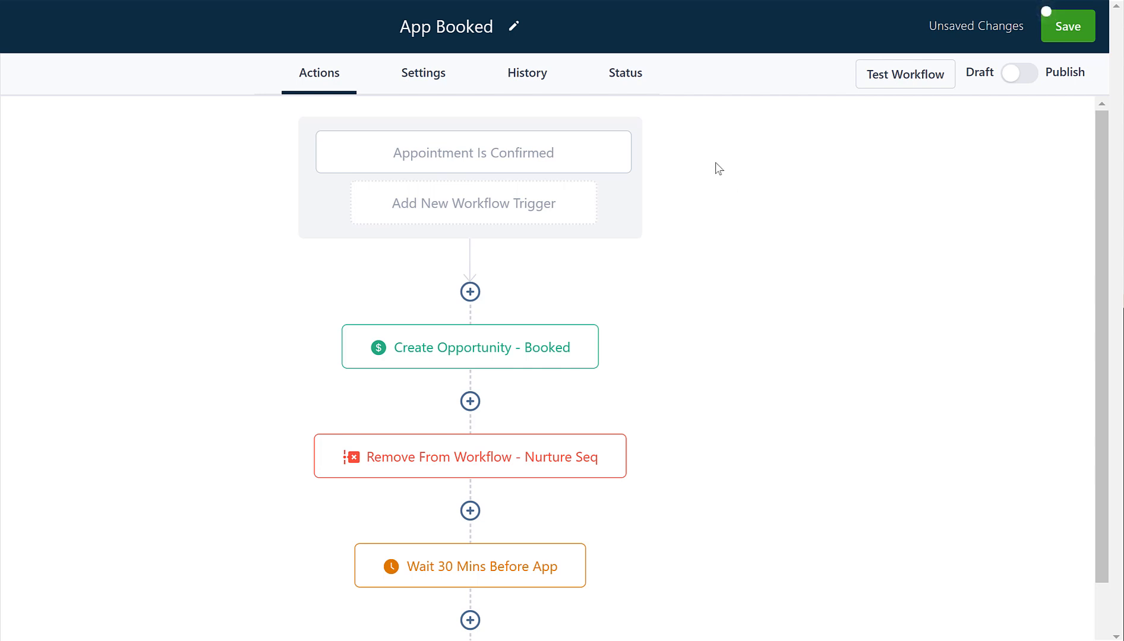
pyautogui.click(417, 83)
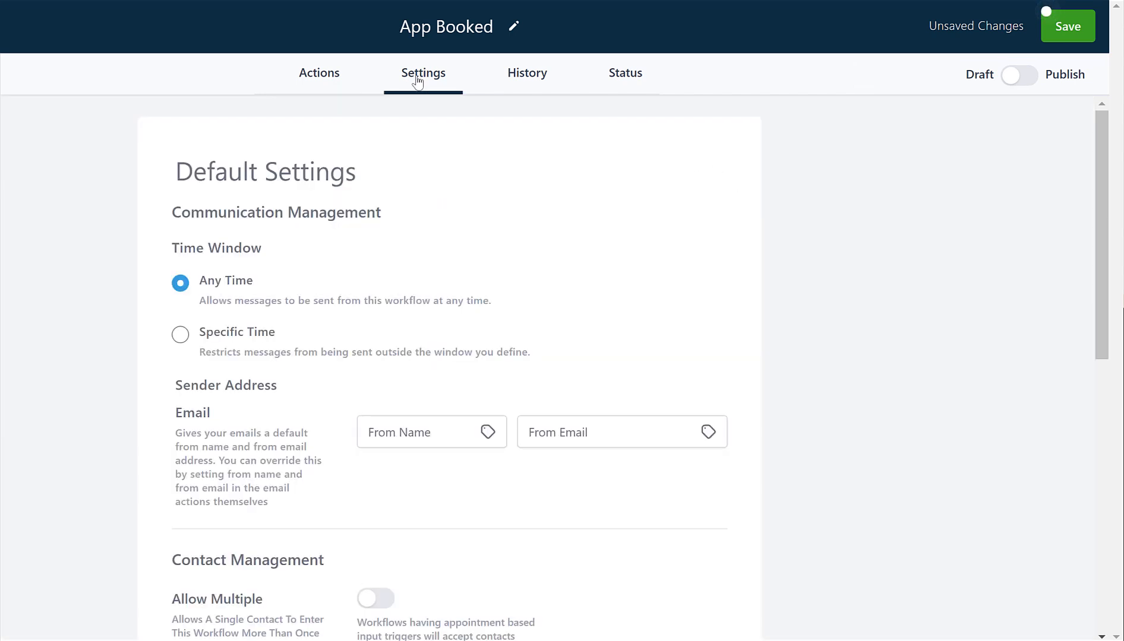
pyautogui.scroll(-1, 457, 459)
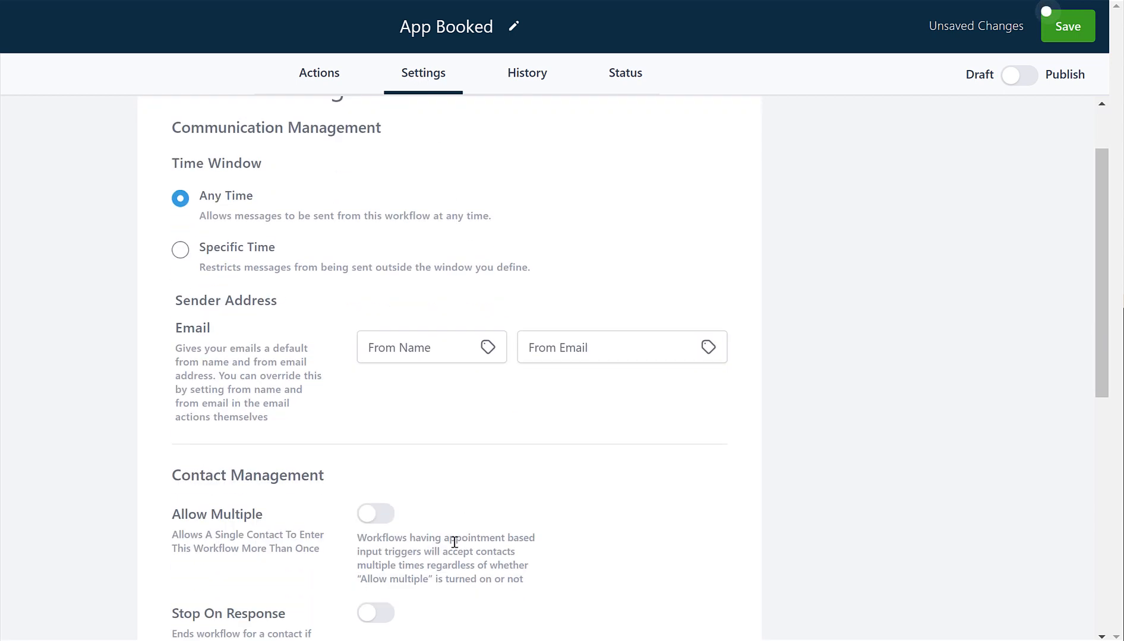
pyautogui.click(376, 512)
pyautogui.scroll(1, 511, 533)
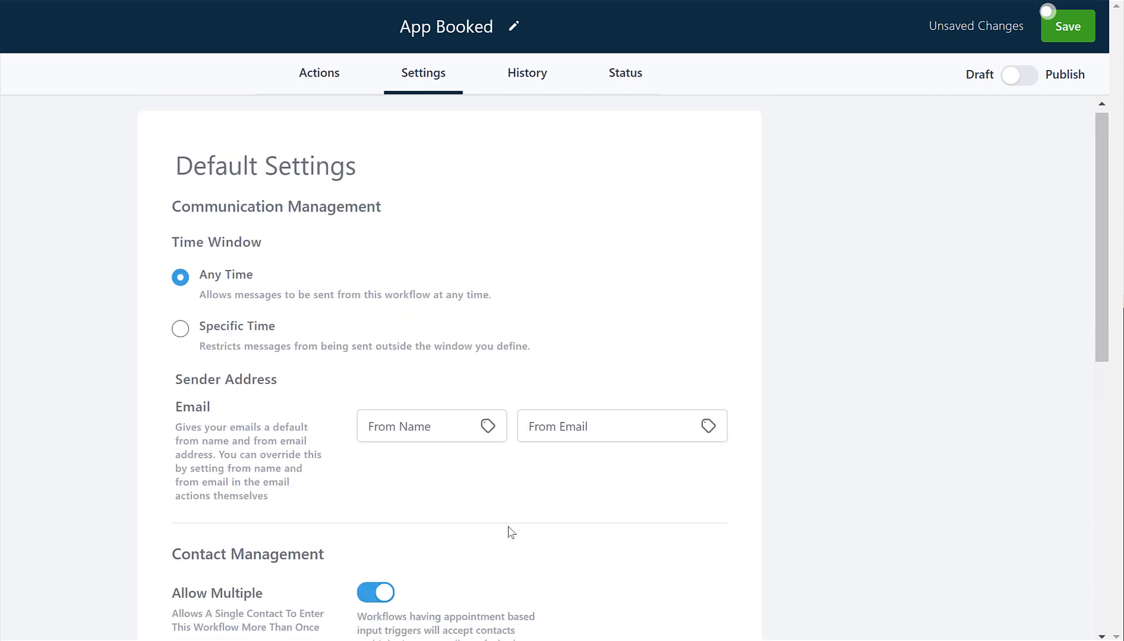